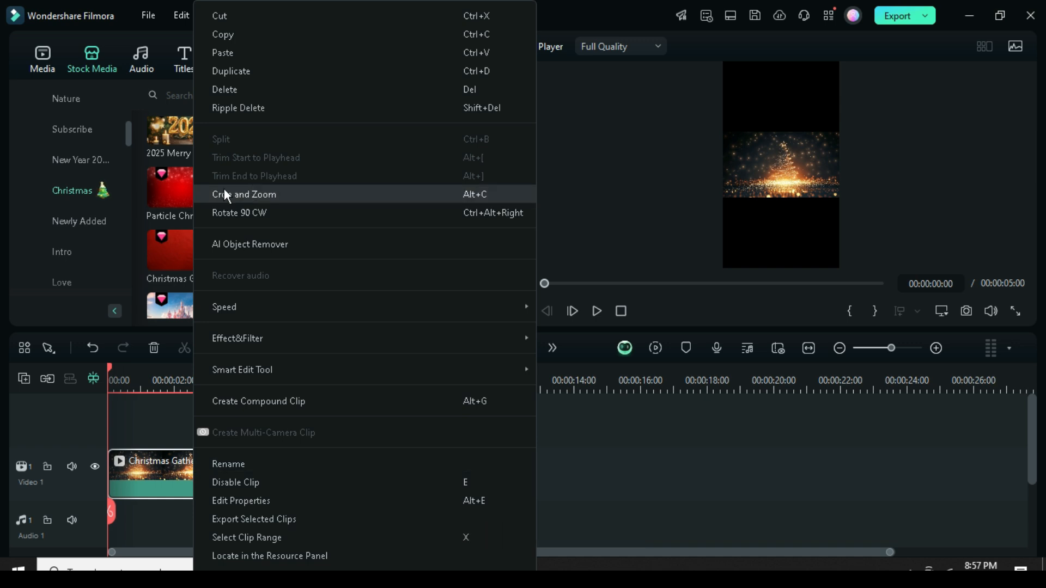
Crop the Christmas Gathering background clip to a 9:16 ratio, apply the crop and play back the clip.
left_click(240, 200)
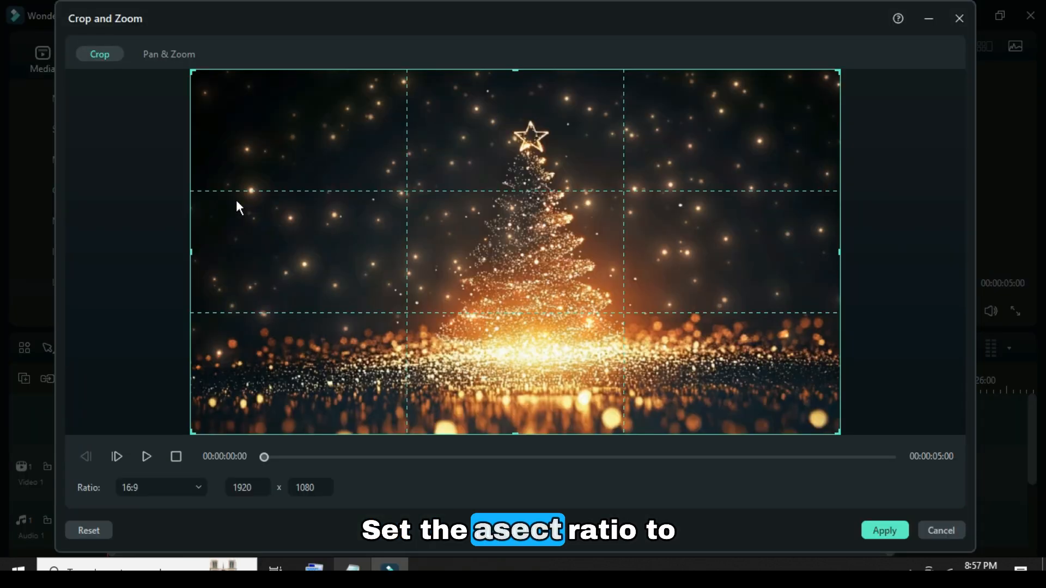
left_click(179, 487)
left_click(143, 339)
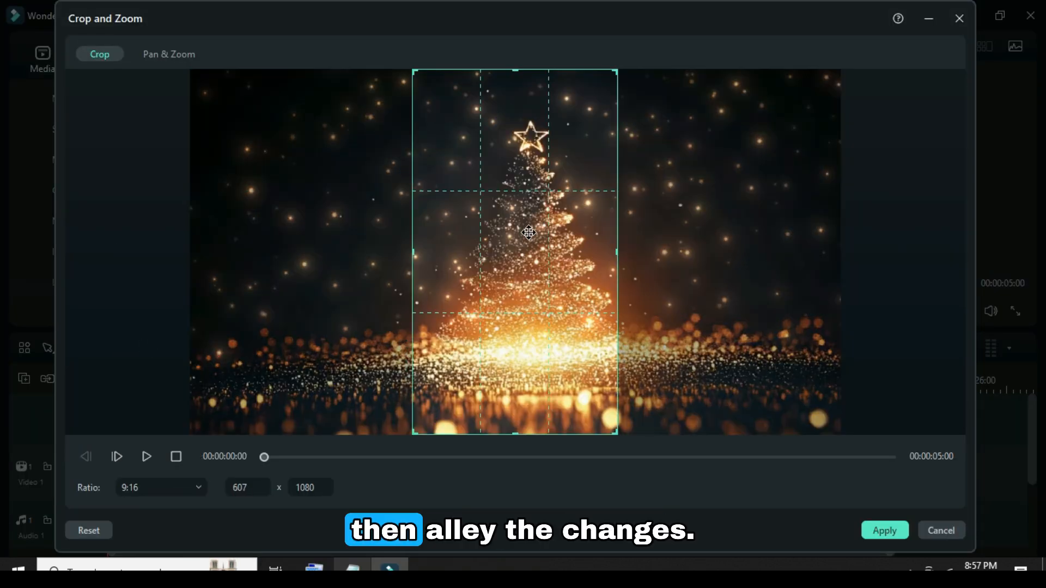
left_click(882, 530)
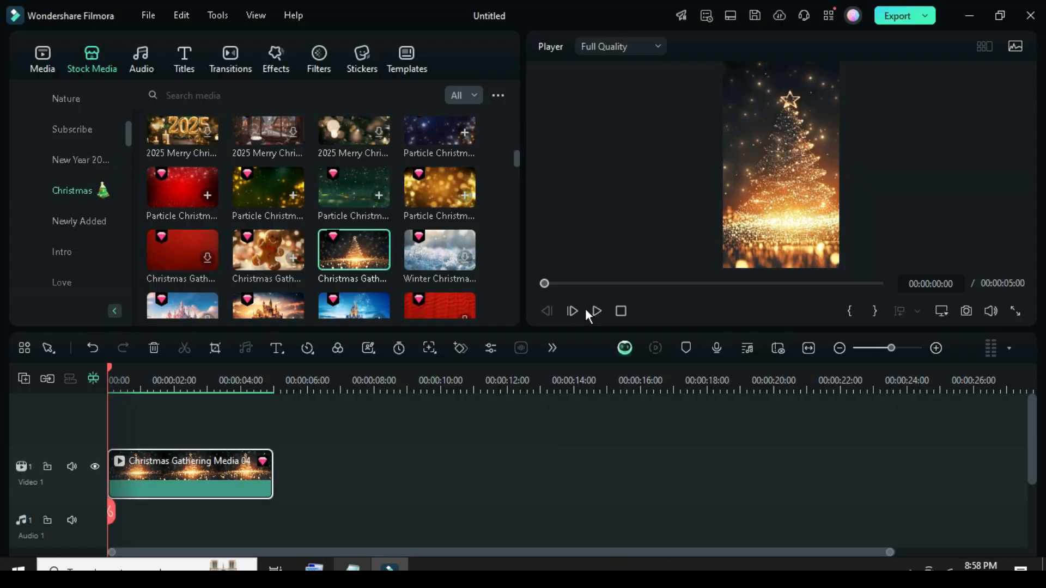
left_click(595, 311)
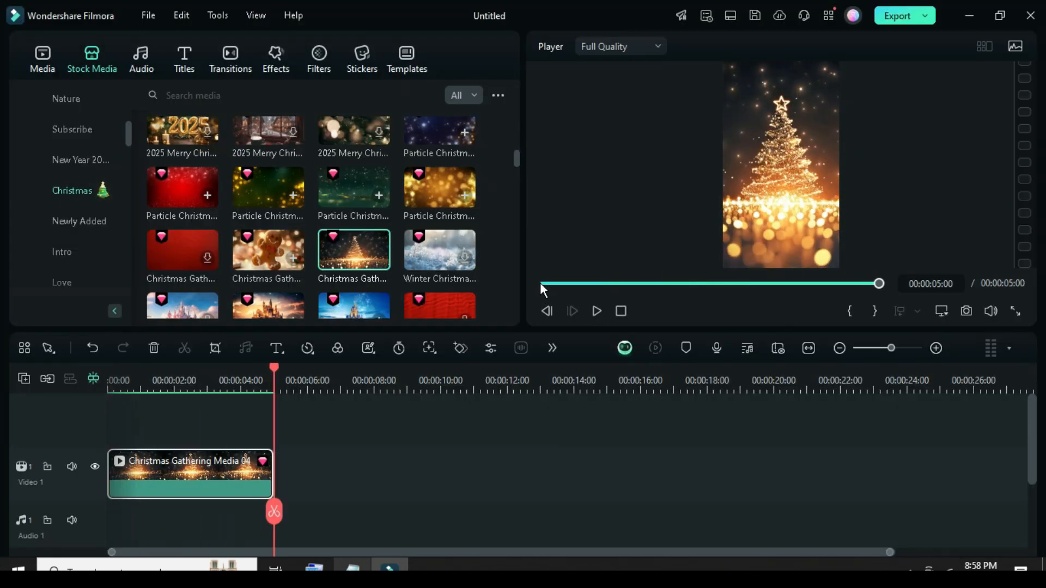
Add the green decorated tree sticker from a "Christmas Tree" search above the background at 00:00:01:20, trimmed to the background clip's end.
left_click_drag(273, 367, 162, 376)
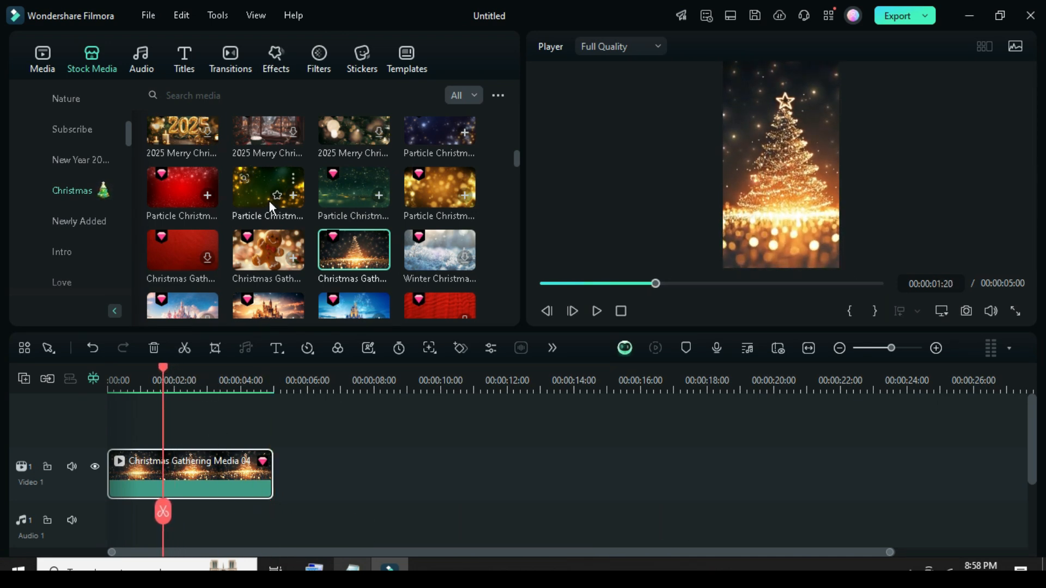
left_click(360, 60)
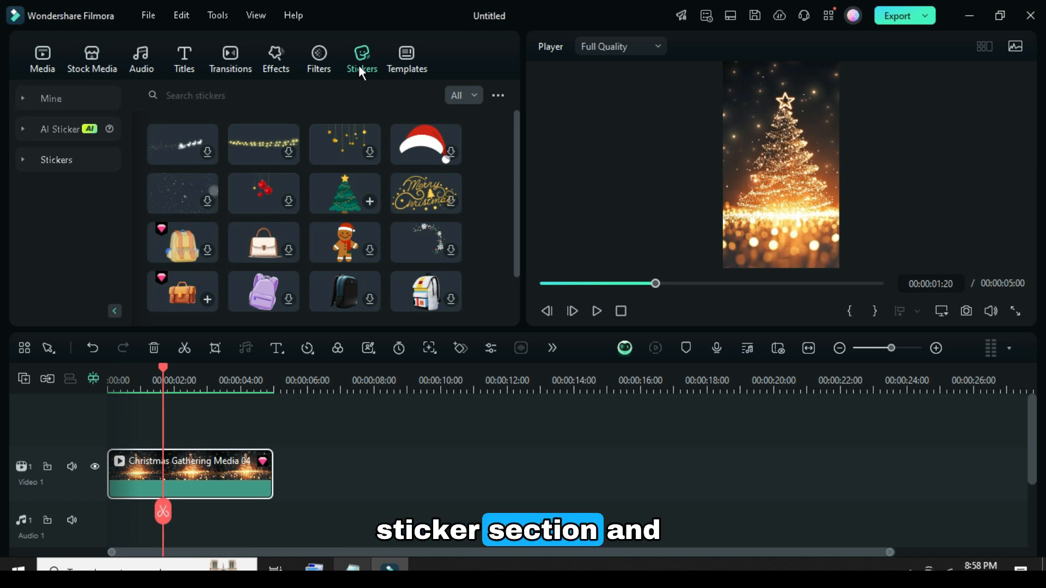
left_click(179, 95)
type("Christmas Tree")
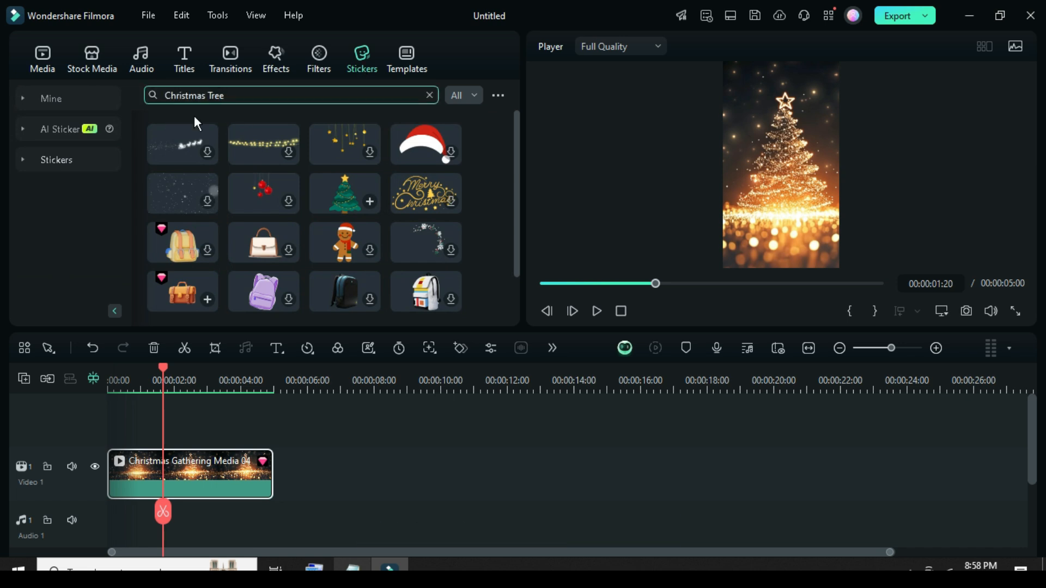
key("Return")
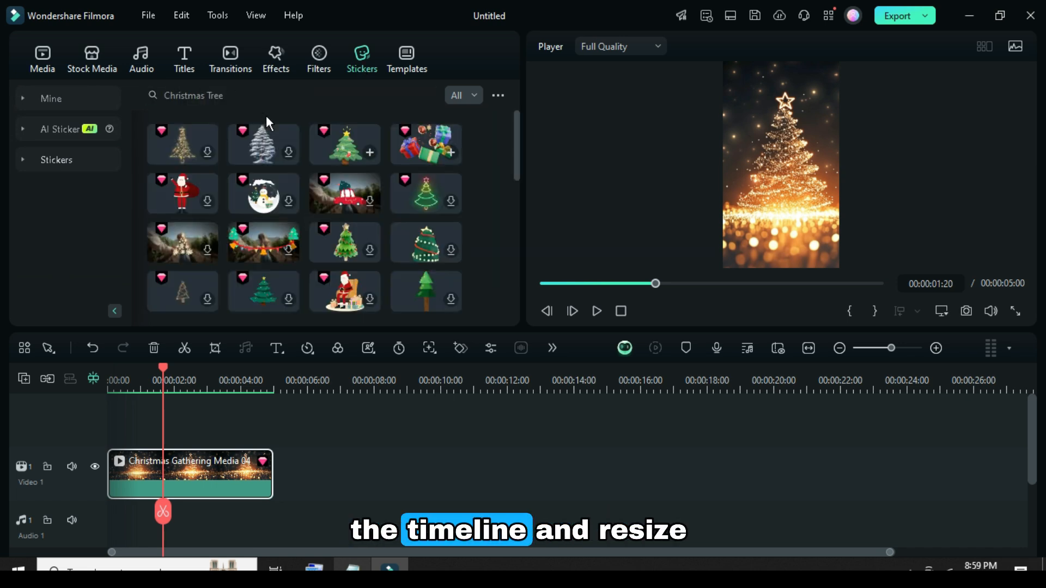
left_click_drag(345, 147, 175, 439)
left_click_drag(325, 450, 274, 450)
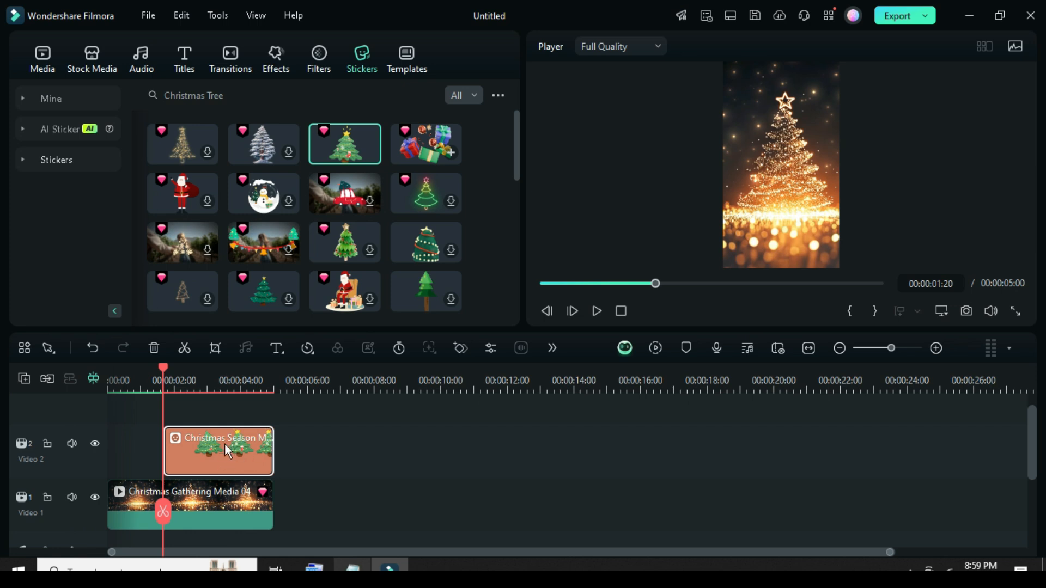
Apply the Zoom In preset animation to the tree sticker and preview the timeline from the start.
double_click(209, 454)
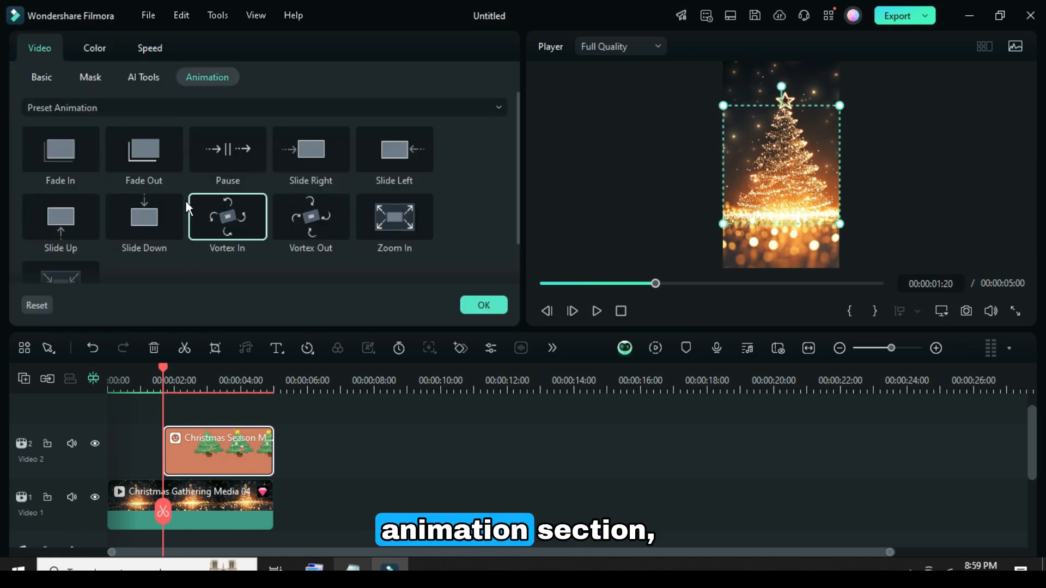
double_click(395, 218)
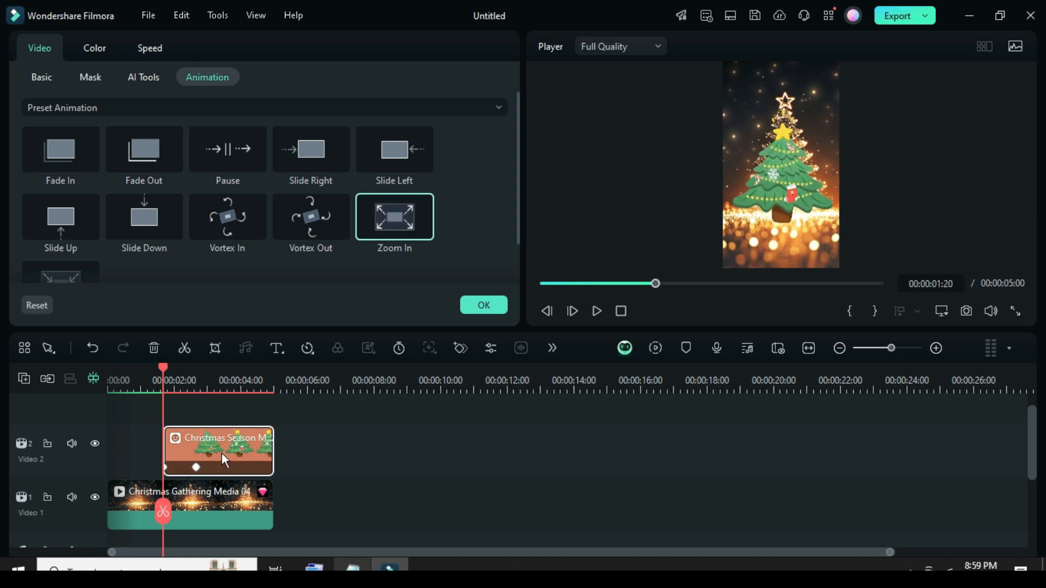
left_click(485, 305)
left_click(45, 60)
left_click(541, 283)
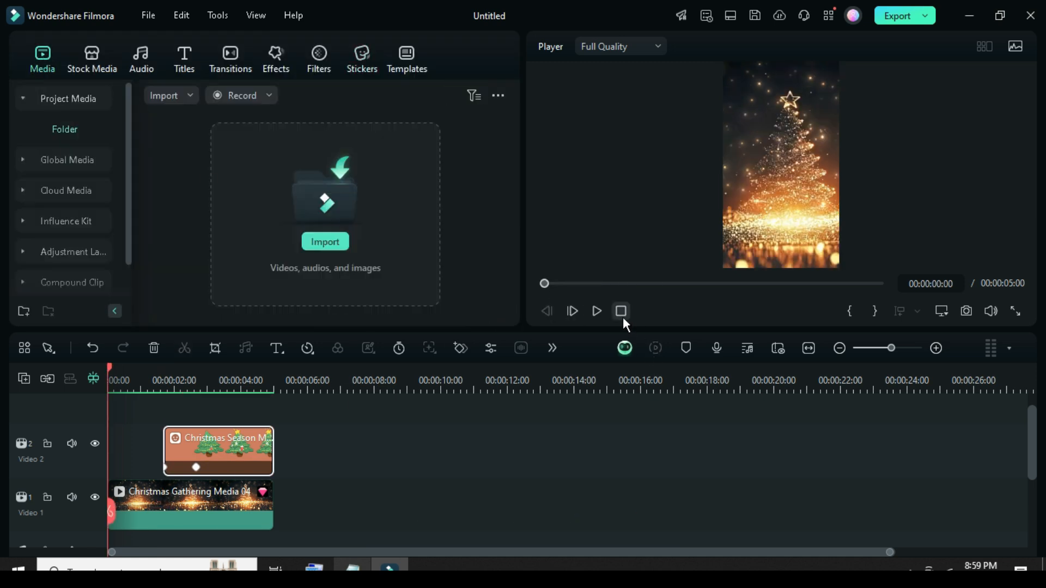
left_click(596, 312)
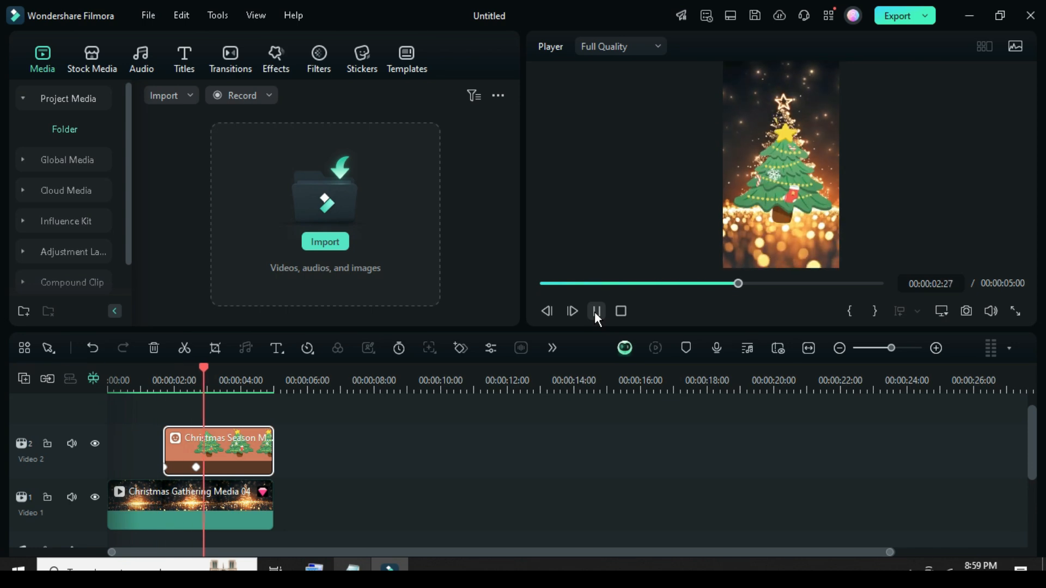
Add the Golden Christmas title reading "Christmas" from the Christmas title templates above the sticker, starting at 00:00:00:00.
left_click(545, 284)
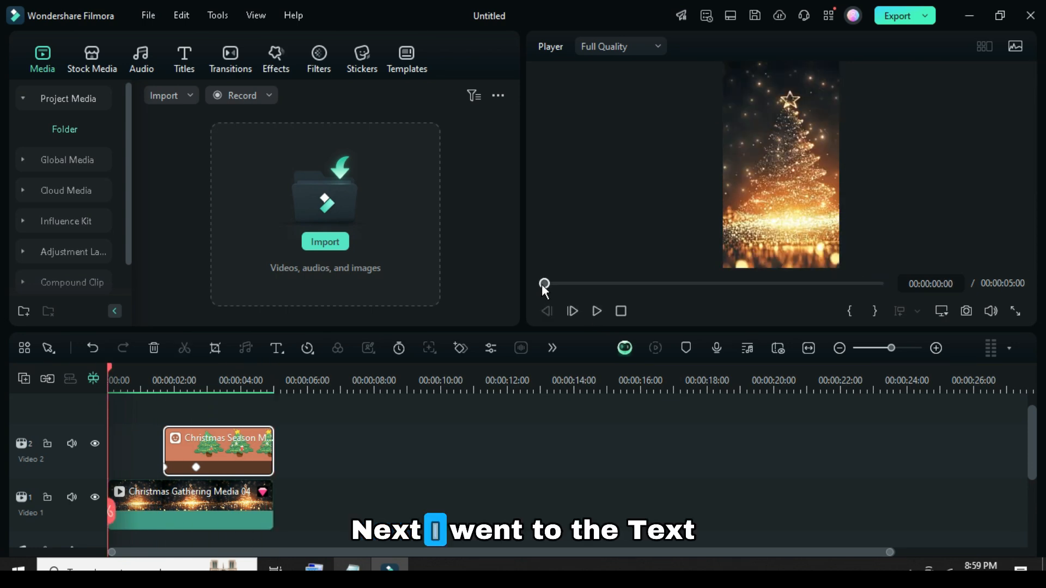
scroll(194, 442, "up", 1)
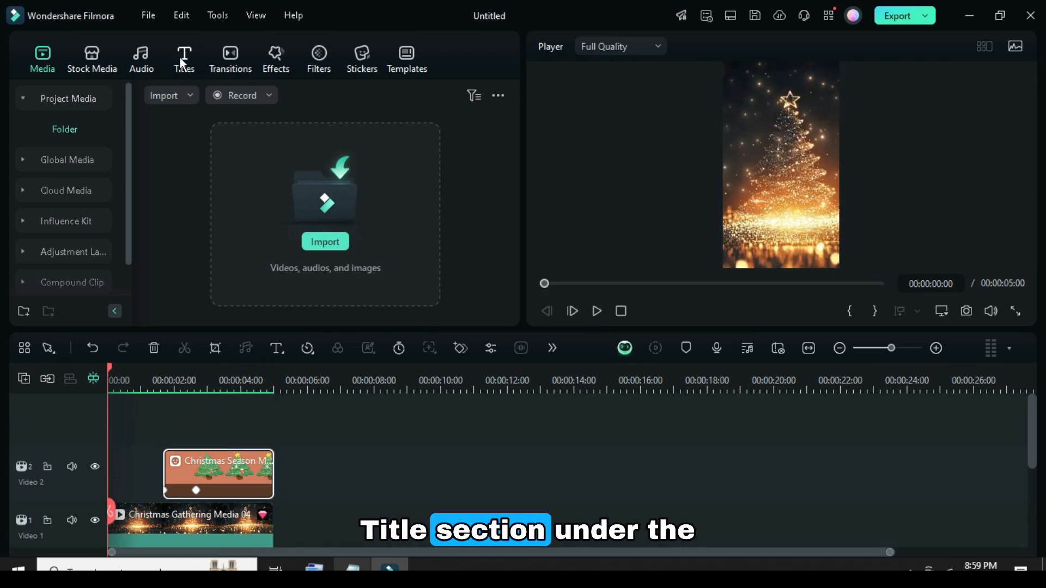
left_click(184, 60)
scroll(77, 196, "down", 2)
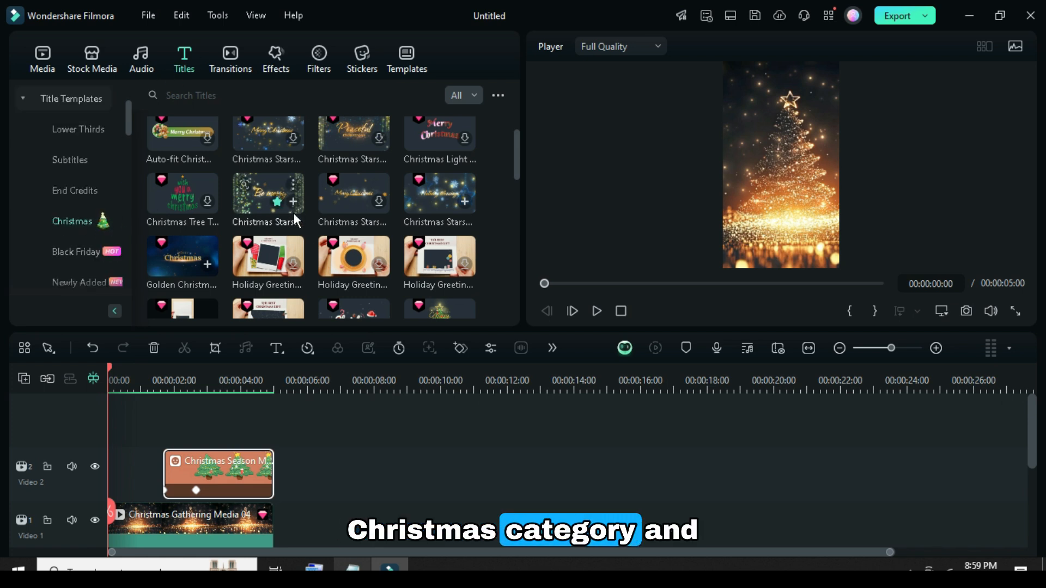
scroll(294, 217, "up", 3)
scroll(326, 213, "down", 2)
scroll(327, 216, "down", 3)
left_click_drag(345, 214, 167, 443)
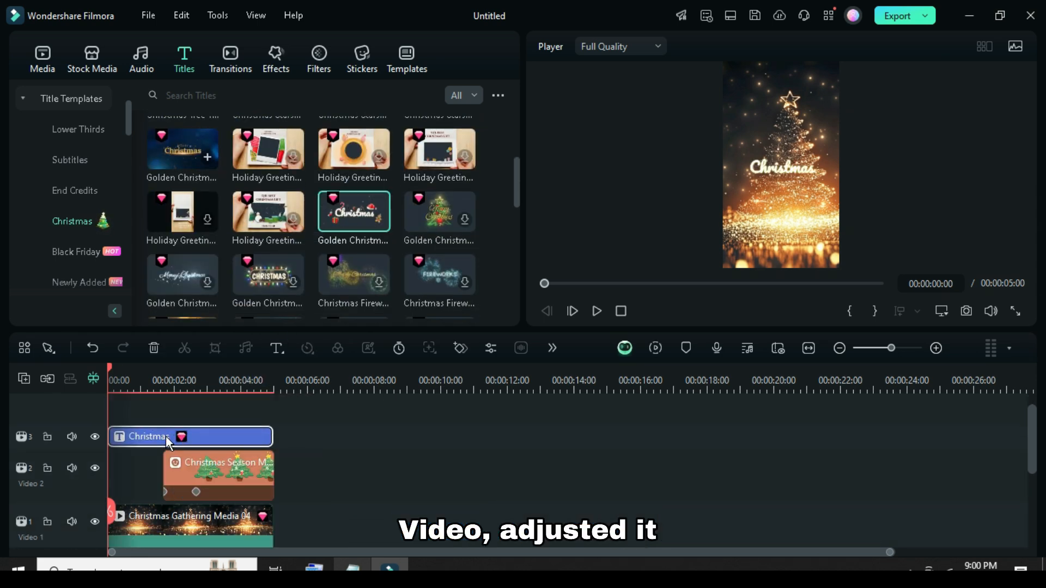
Set the Christmas title's Y position to -785 px, preview the timeline and confirm the settings.
double_click(199, 439)
left_click(92, 48)
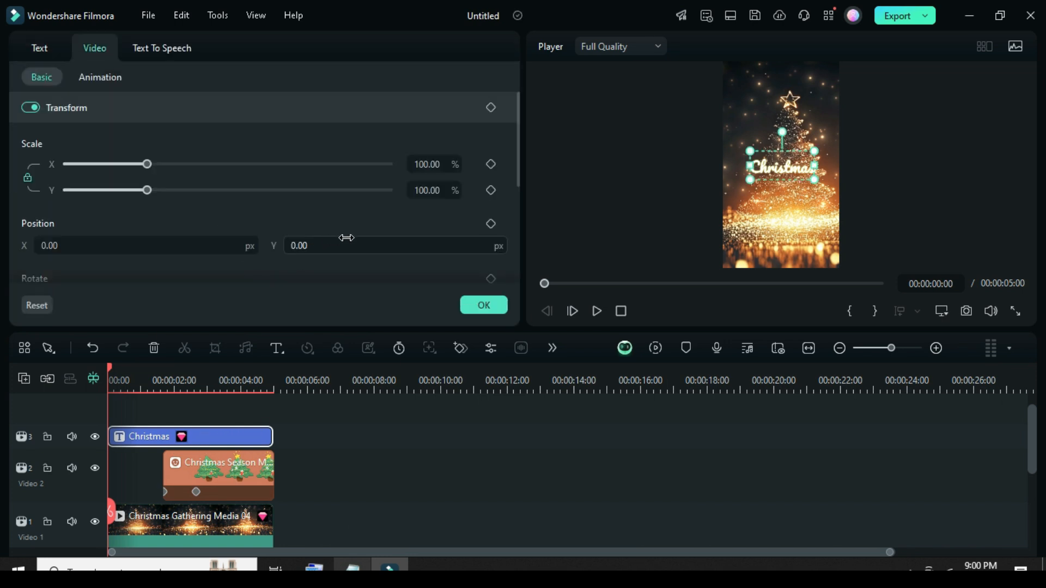
left_click_drag(305, 246, 432, 249)
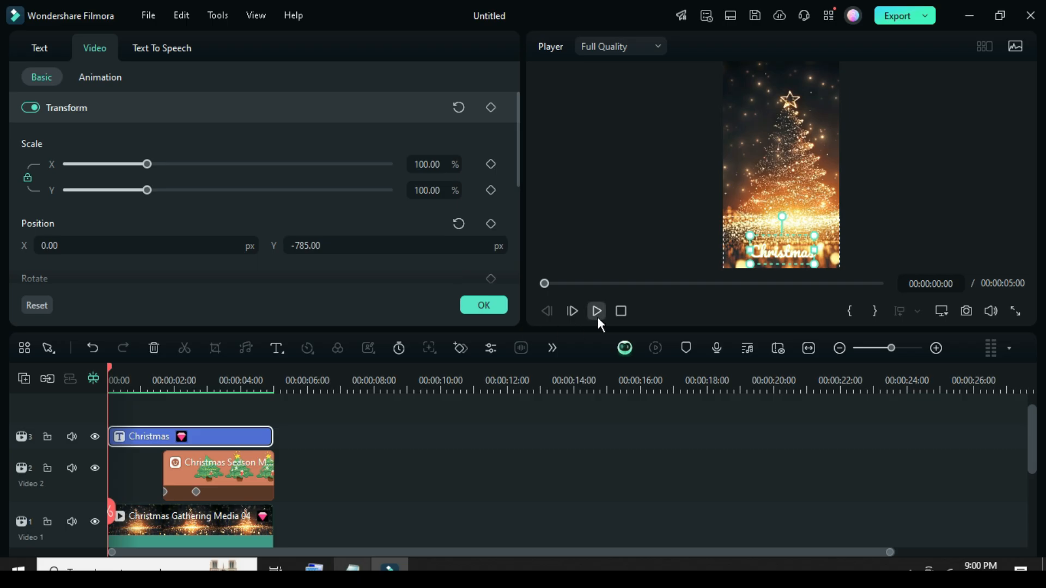
left_click(597, 311)
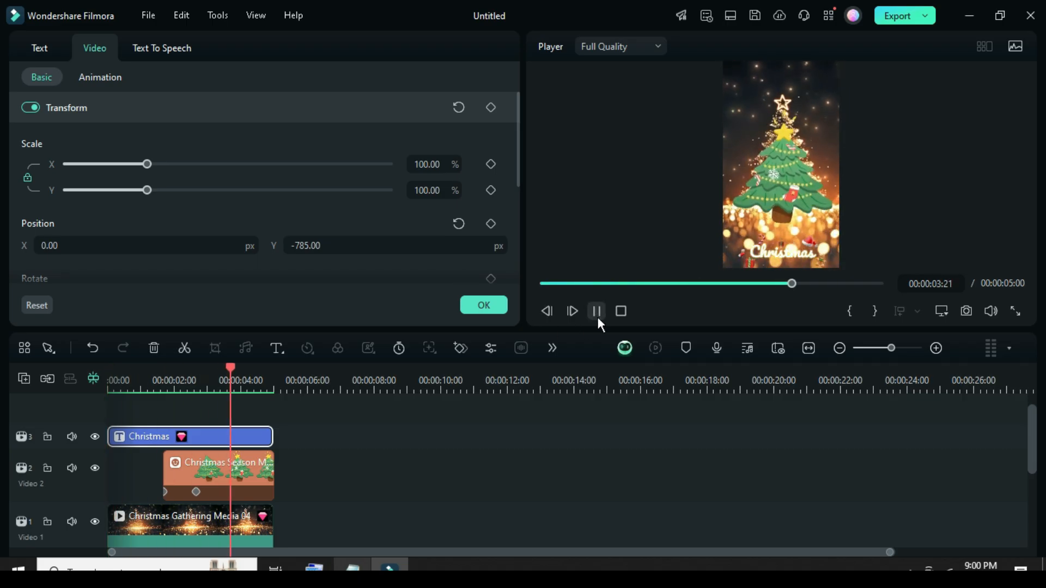
left_click(484, 305)
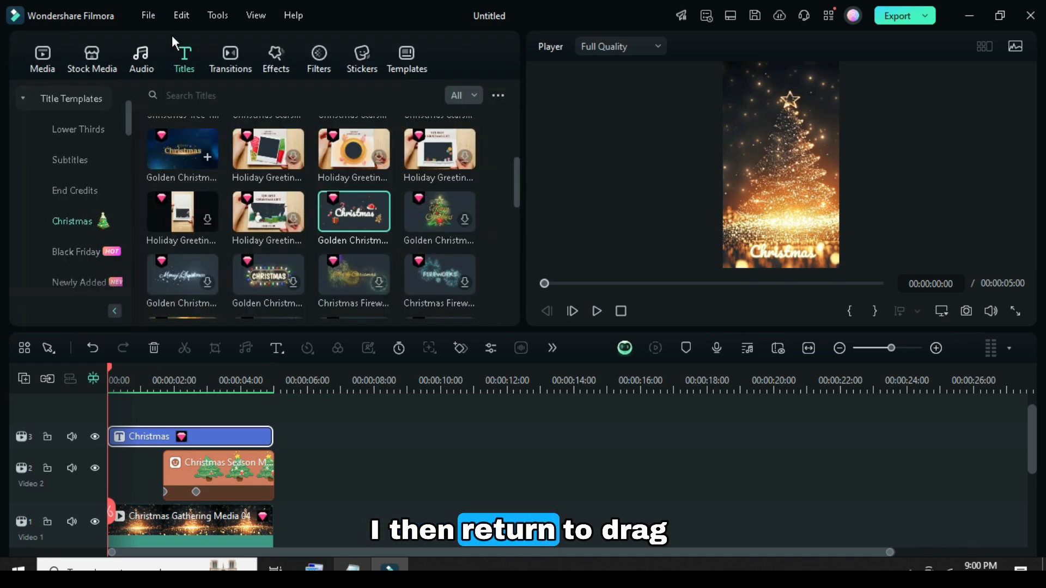
Add the "Be merry" Christmas Stars title above the Christmas title and replace its text with "Sale20% OFF" in the advanced text editor.
scroll(286, 234, "up", 3)
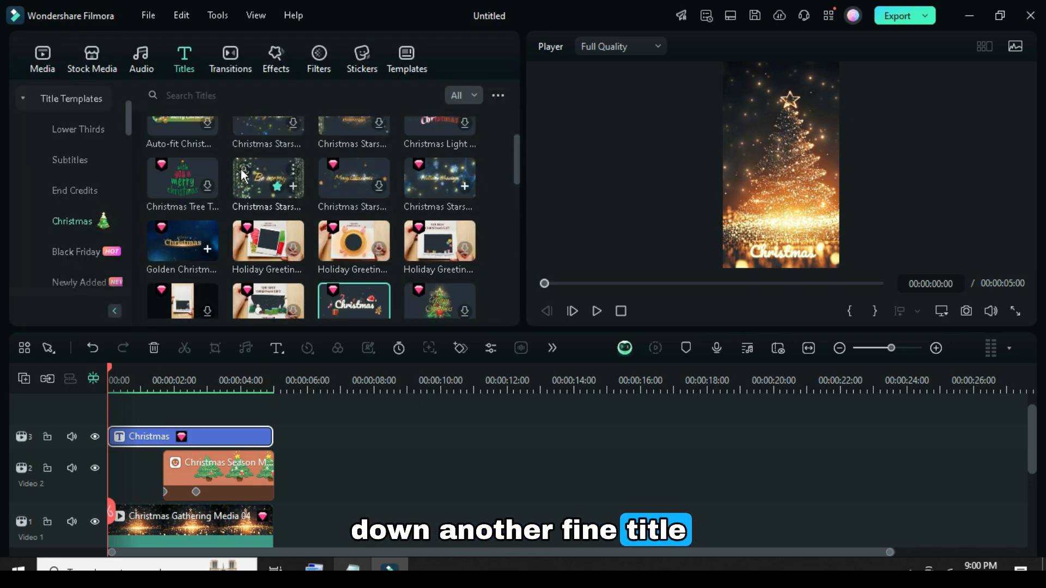
left_click_drag(257, 192, 188, 430)
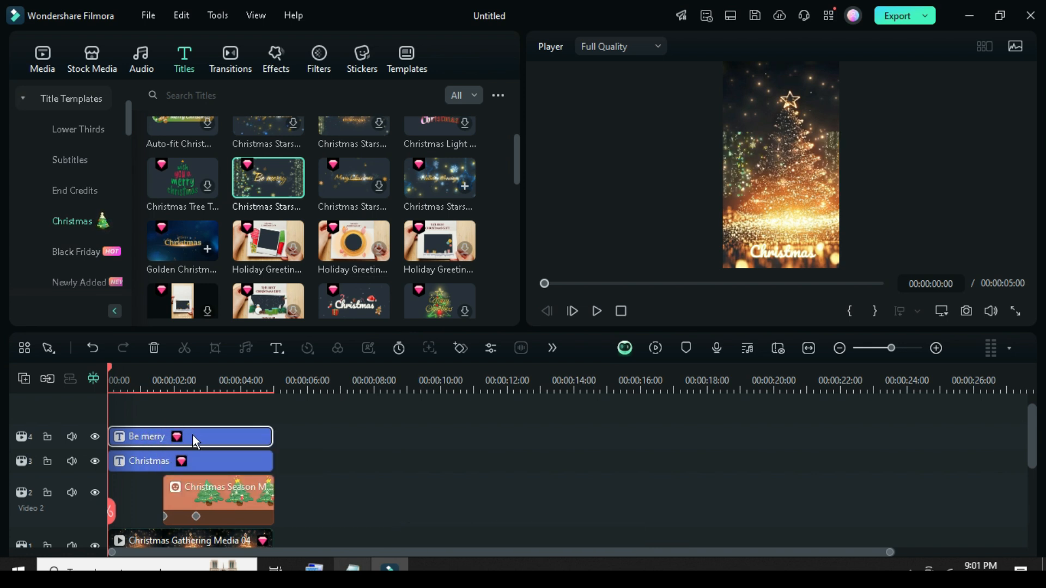
double_click(191, 436)
left_click(36, 46)
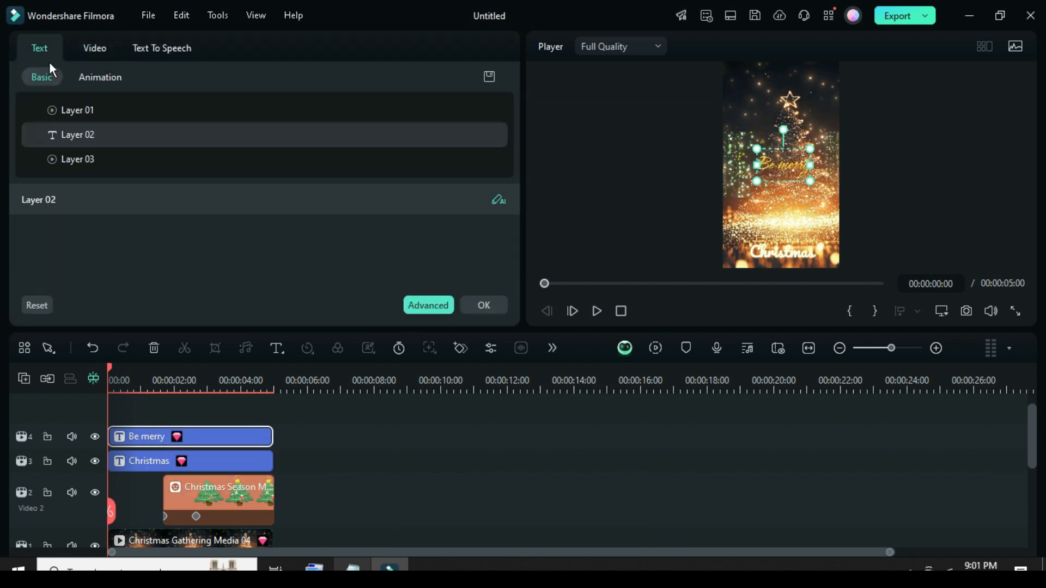
left_click(420, 305)
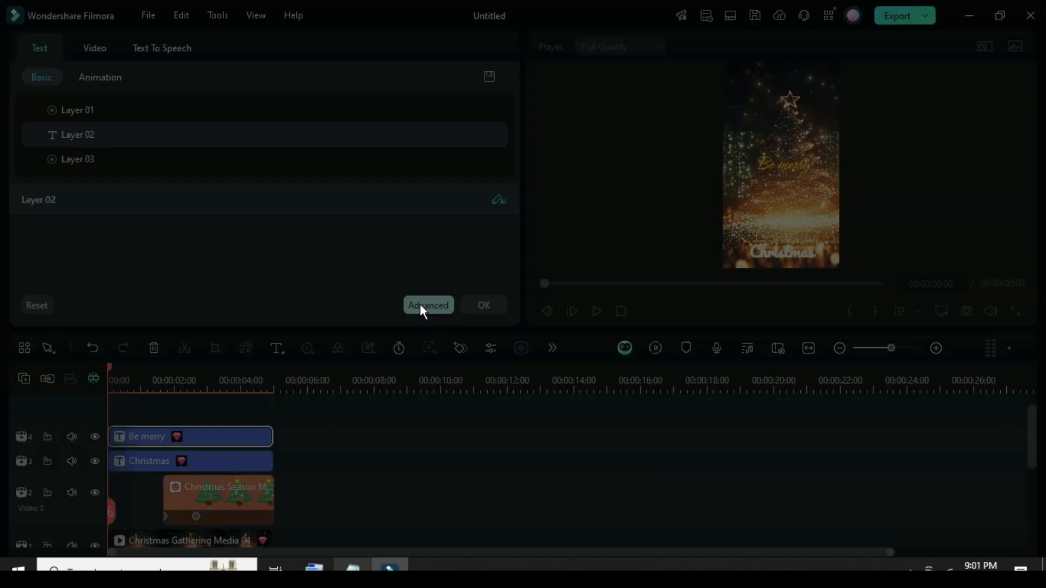
left_click_drag(748, 118, 702, 119)
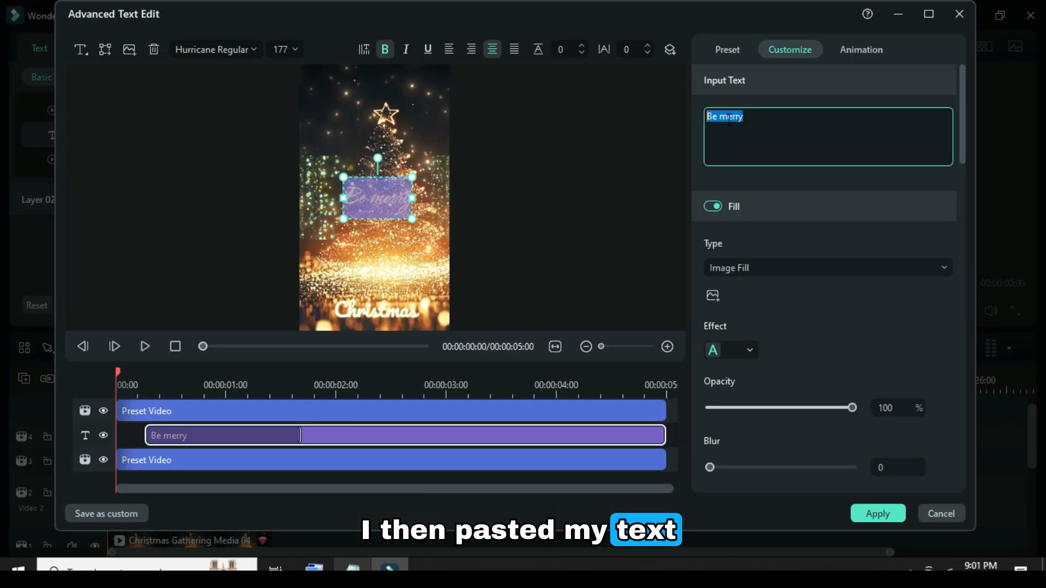
type("Sale20% OFF")
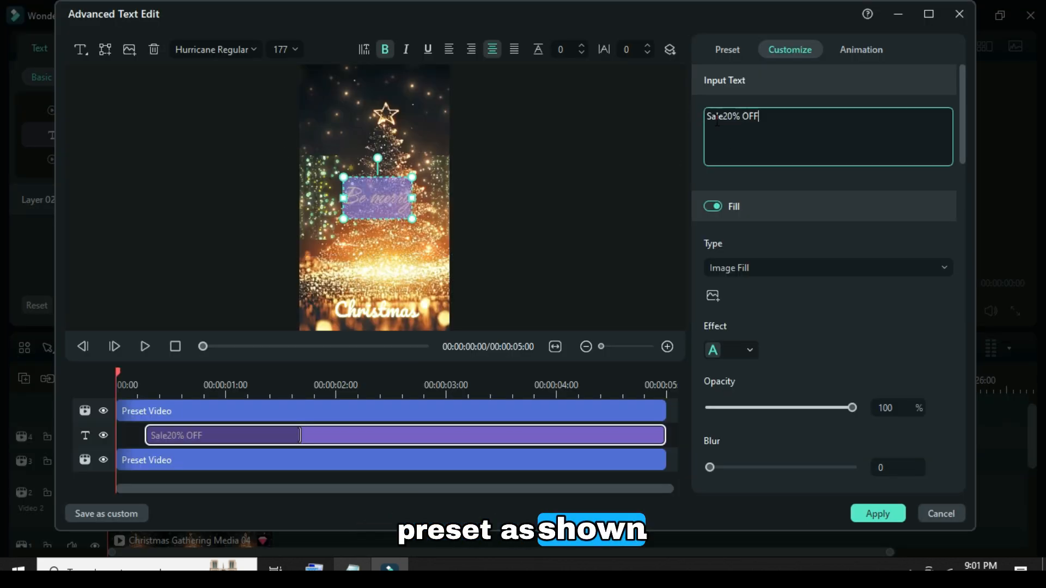
Apply an orange-gold gradient preset style to the "Sale20% OFF" text.
left_click(728, 49)
scroll(884, 202, "down", 5)
scroll(904, 253, "down", 5)
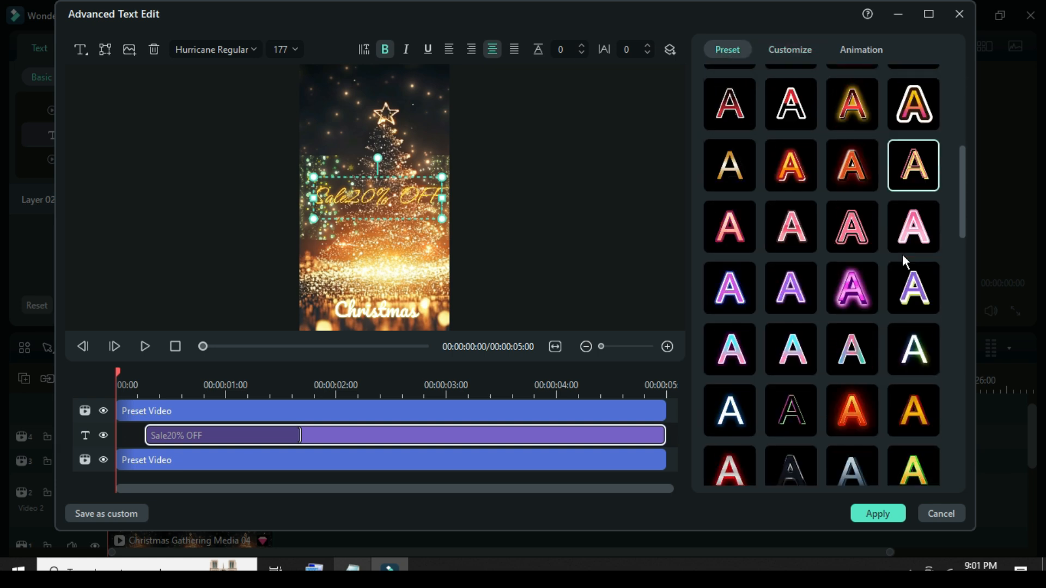
left_click(917, 214)
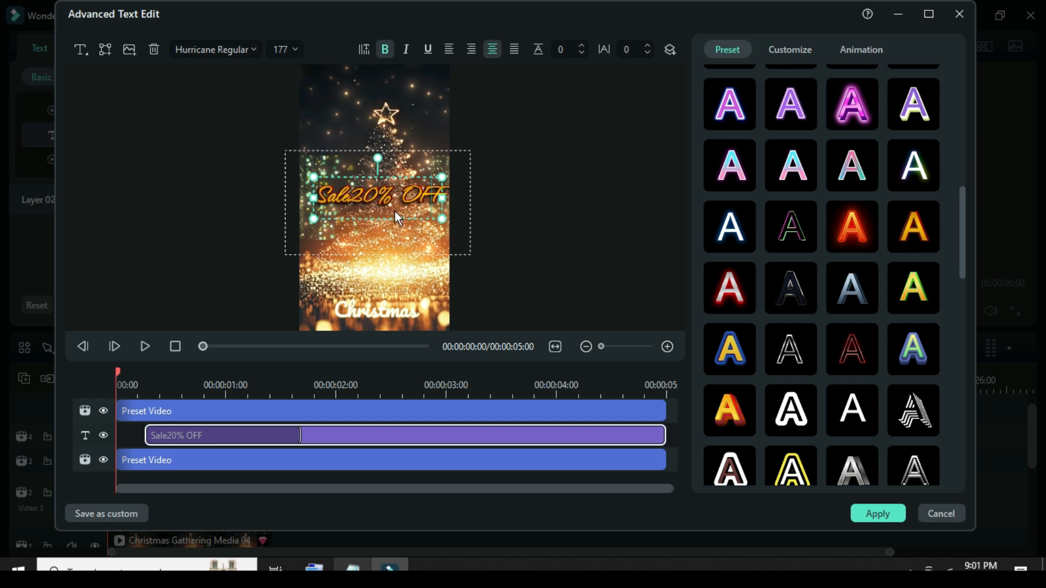
Add a new text layer reading "Christmas Tree" and place it above the sale text, near the treetop star.
left_click(778, 53)
left_click(116, 76)
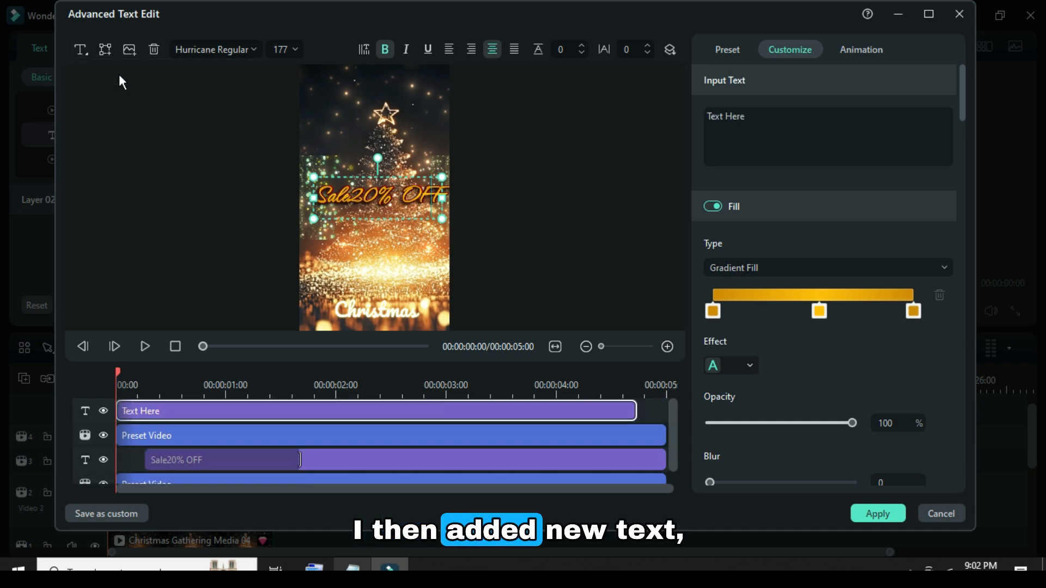
left_click_drag(373, 195, 375, 108)
left_click_drag(745, 116, 707, 116)
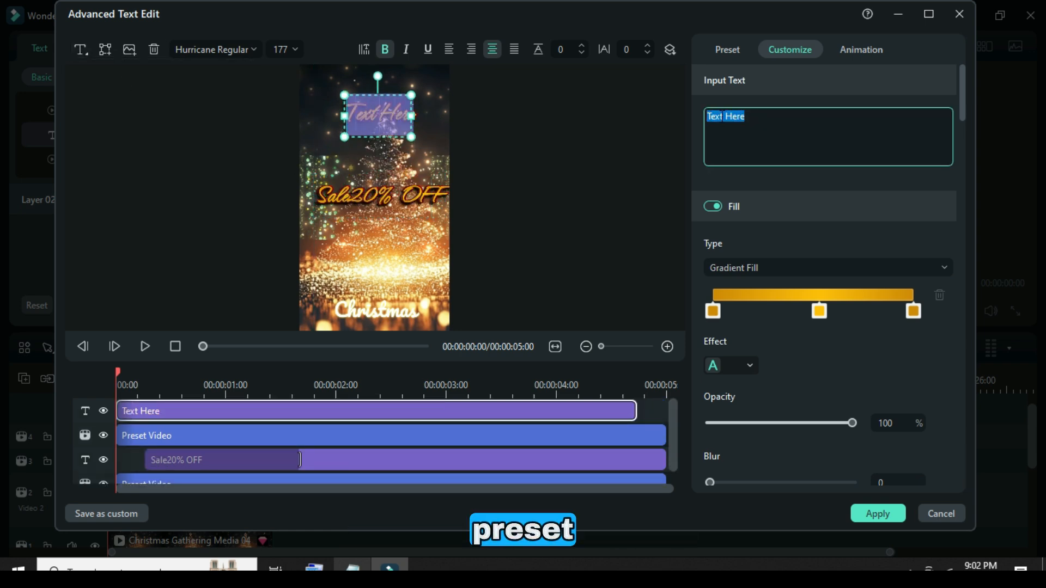
type("Christmas Tree")
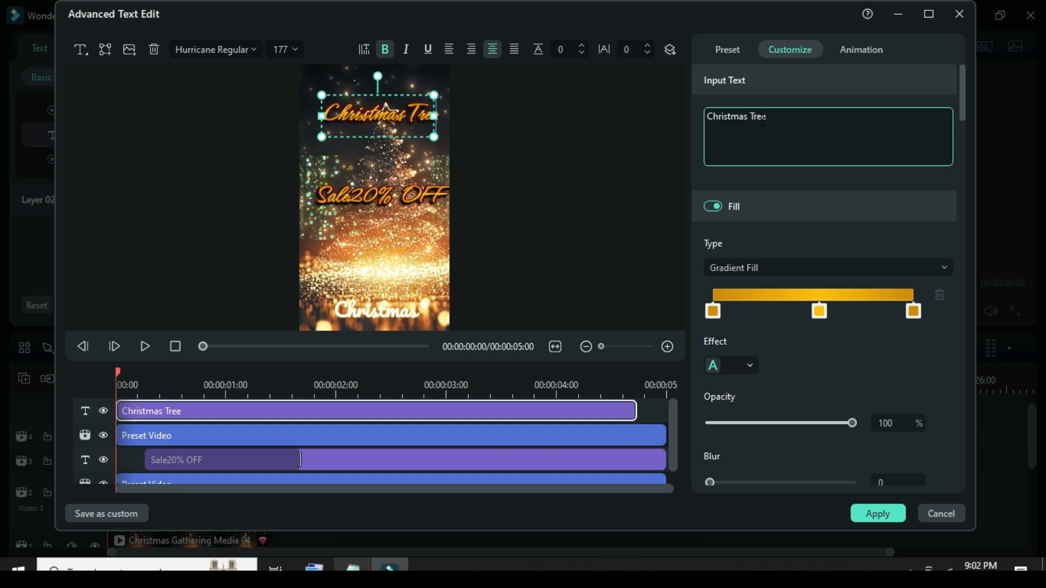
Apply the red-orange preset style with a thick white outline to the "Christmas Tree" text.
left_click(718, 53)
scroll(874, 271, "down", 6)
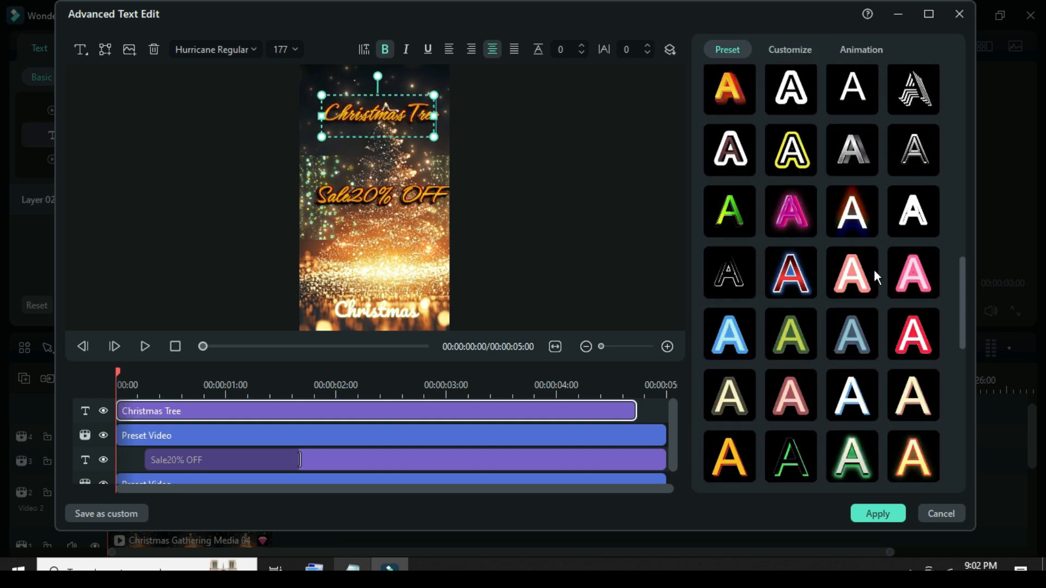
scroll(859, 270, "up", 8)
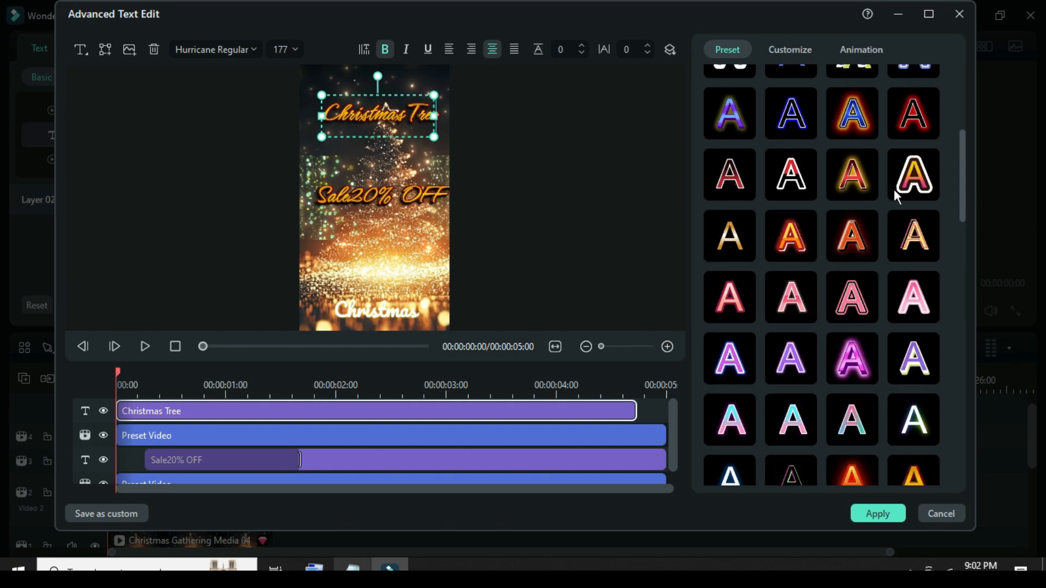
left_click(913, 177)
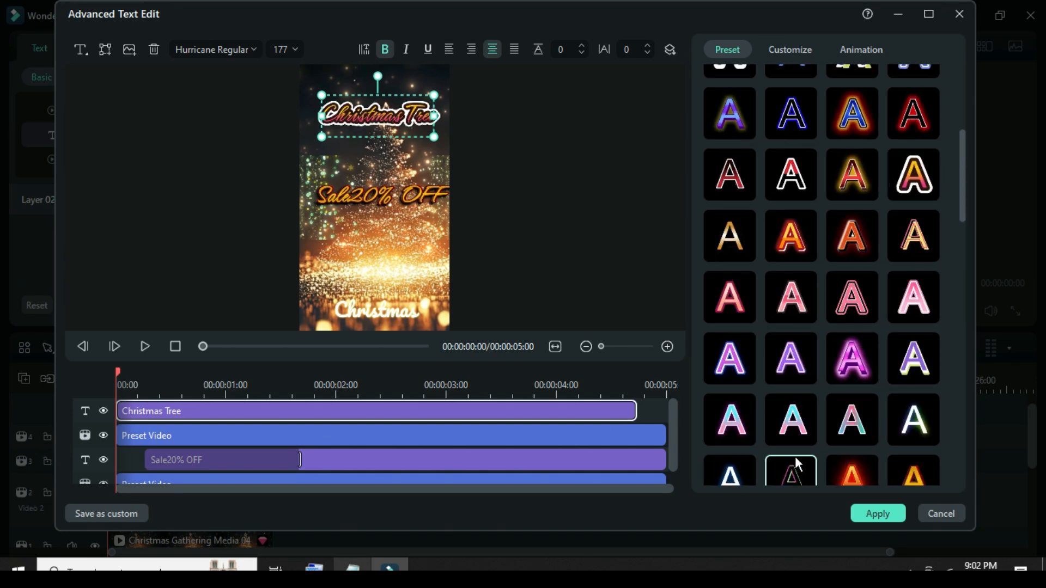
Apply the "Christmas Tree" title edits and play a rendered preview of the video.
left_click(868, 514)
left_click(484, 306)
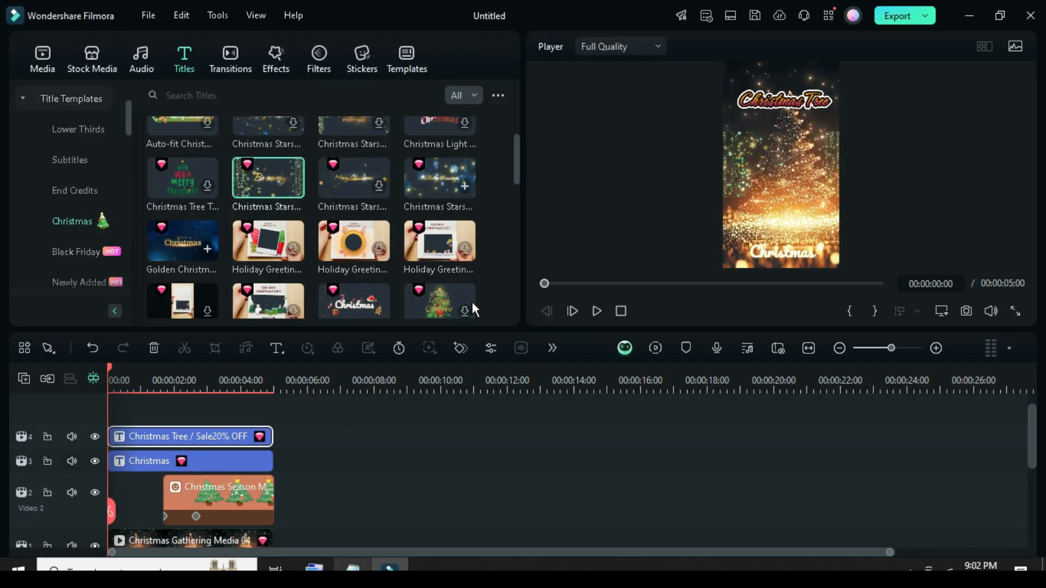
left_click(43, 57)
scroll(313, 470, "down", 2)
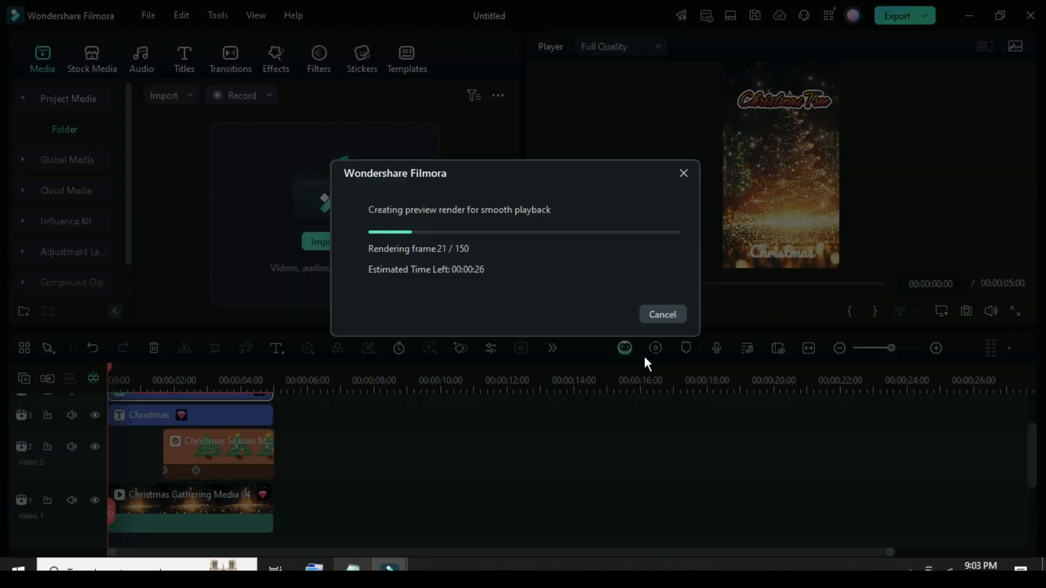
left_click(598, 313)
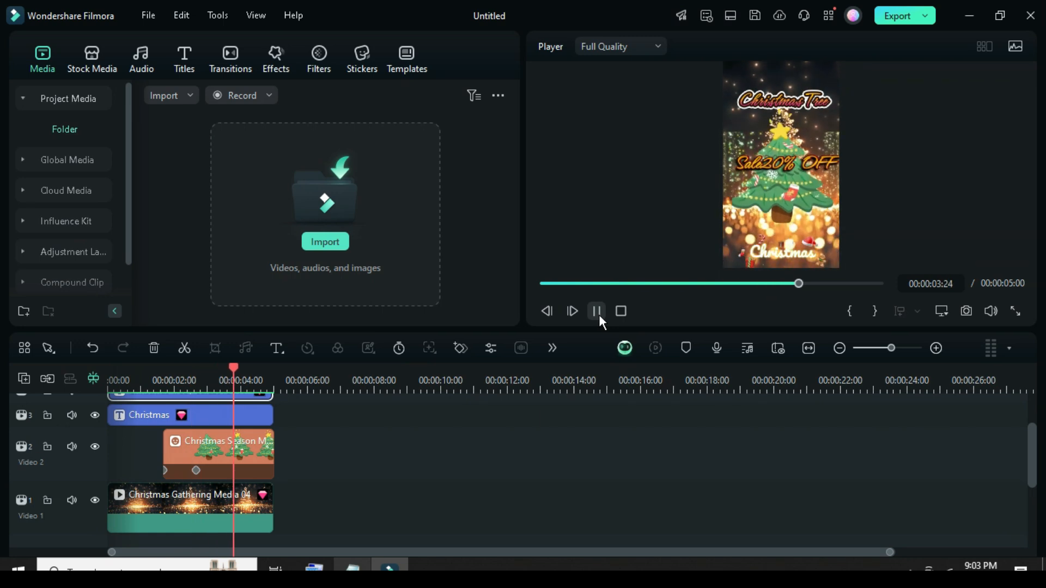
Copy all clips of the first scene, including titles, sticker and background, and paste them directly after it at 5 seconds.
left_click_drag(316, 518, 230, 450)
right_click(229, 450)
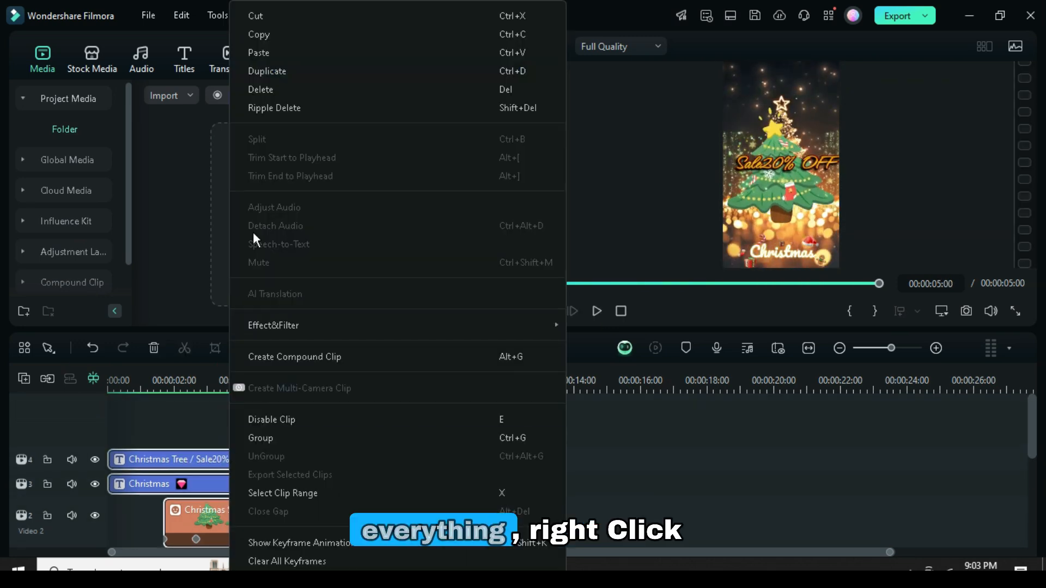
left_click(265, 35)
scroll(310, 479, "down", 3)
right_click(299, 459)
left_click(331, 51)
Replace the second scene's background clip with the Lucky Christmas Media 19 shop-and-tree stock video.
scroll(362, 476, "up", 2)
scroll(362, 477, "down", 2)
left_click(320, 501)
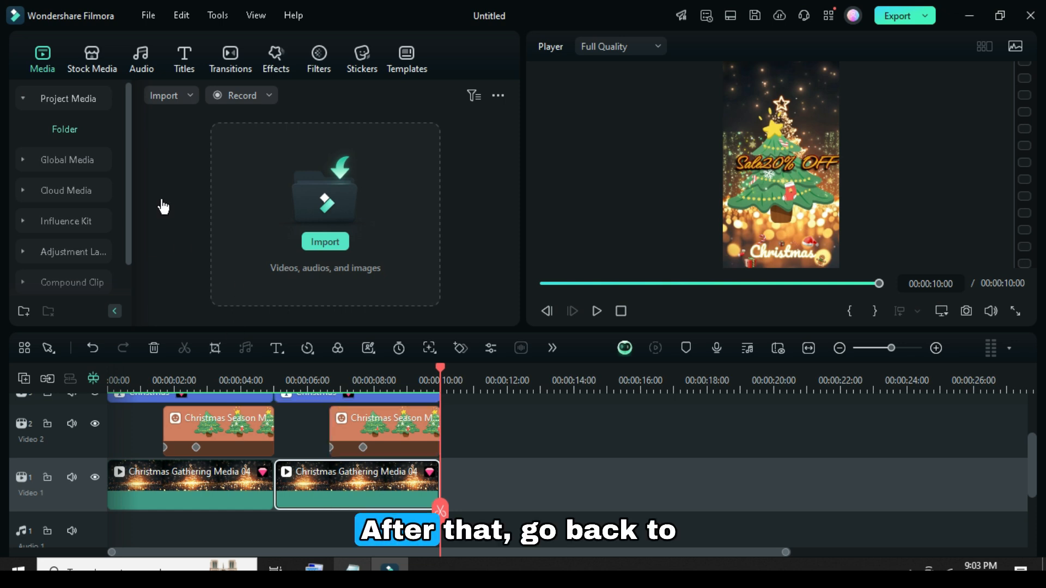
left_click(92, 58)
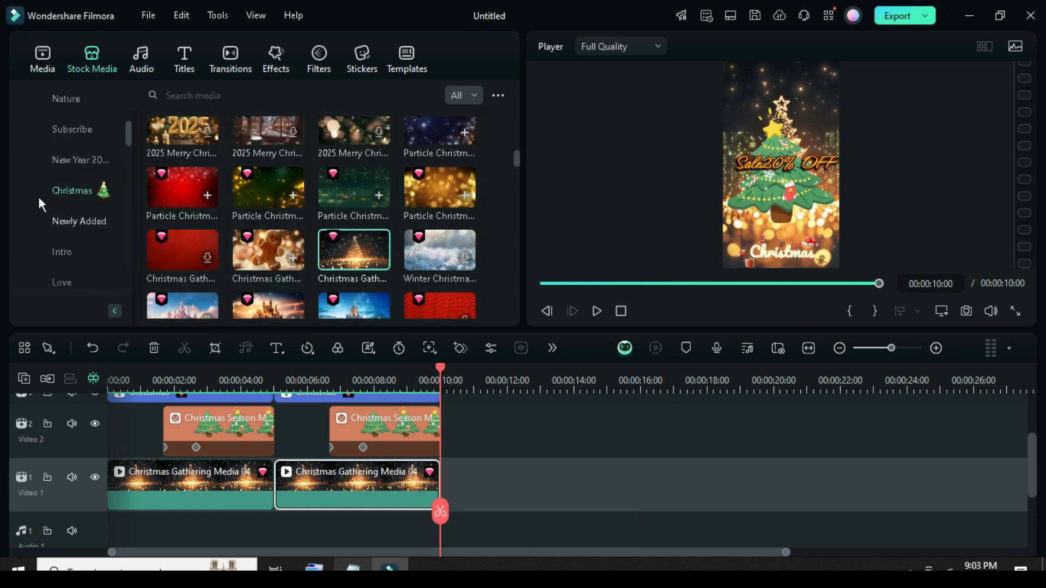
scroll(259, 198, "down", 2)
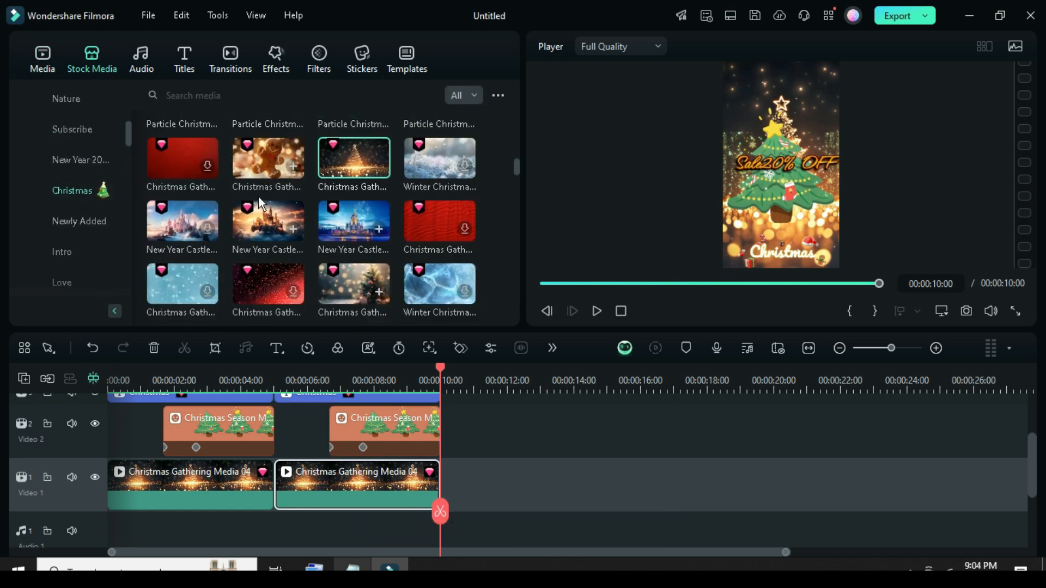
scroll(259, 198, "down", 4)
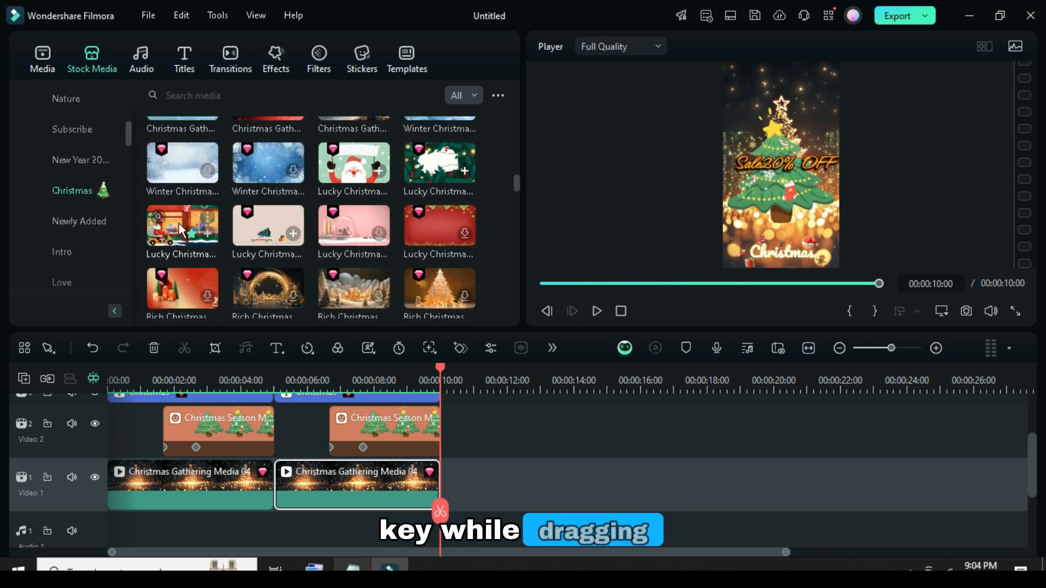
left_click_drag(292, 390, 304, 482)
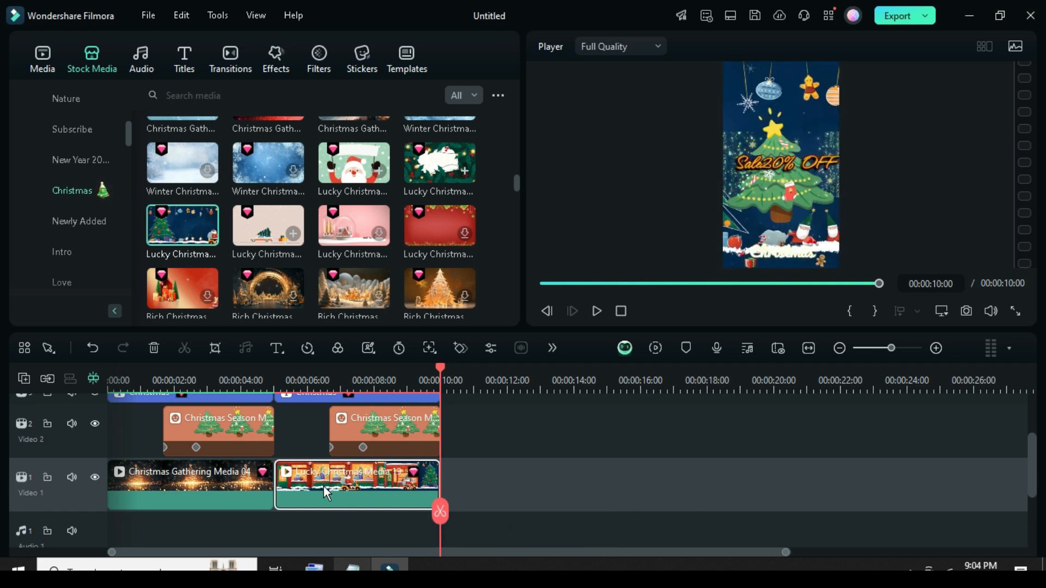
Search the stickers for "Christmas Hat" and replace the second scene's tree sticker with the red patterned Santa hat.
left_click(357, 70)
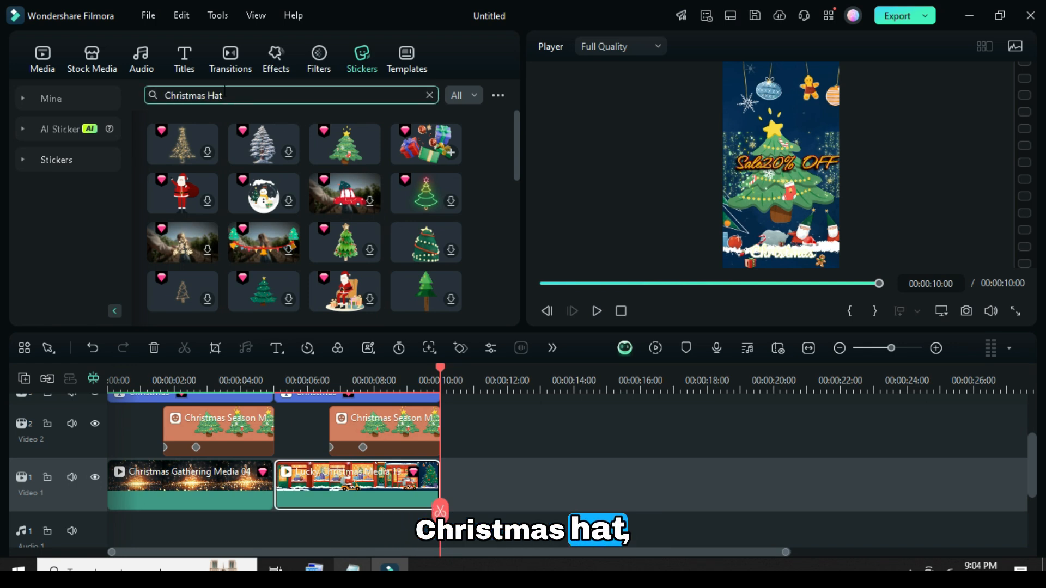
key("Return")
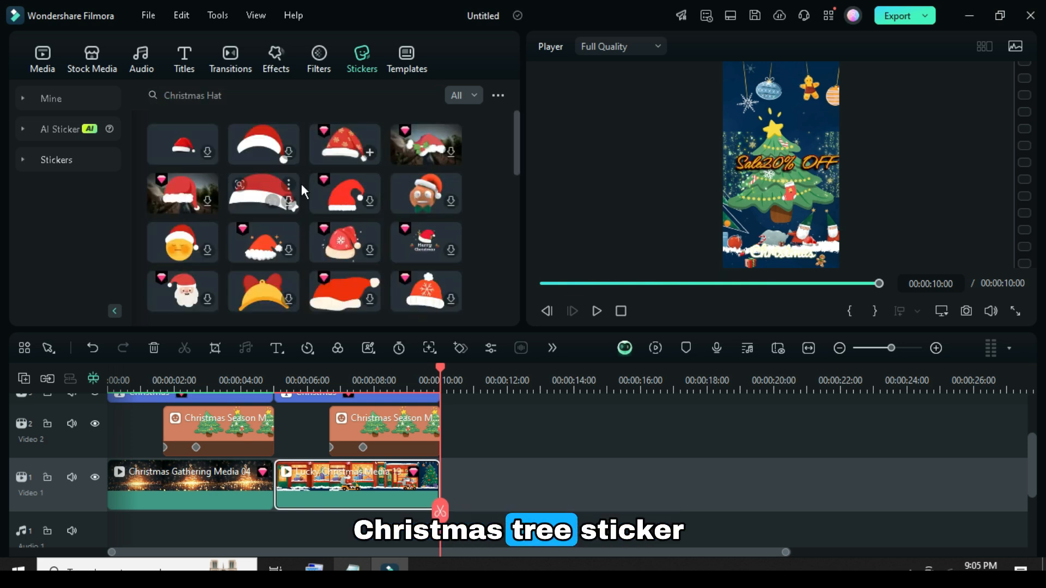
left_click_drag(344, 161, 374, 416)
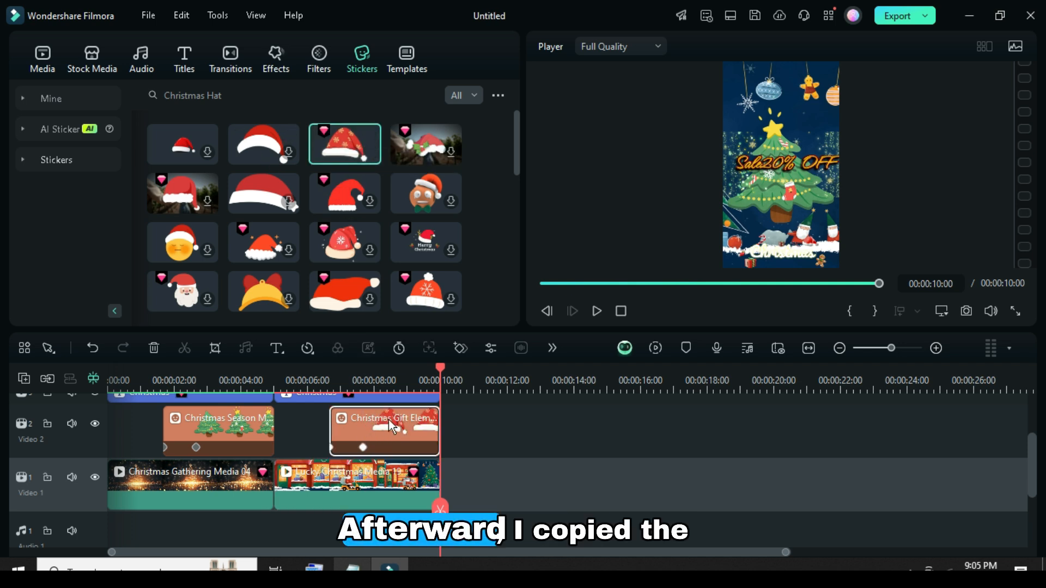
Change the second scene's upper title to "Christmas Hat" in the advanced text editor and play the video from the start.
double_click(224, 95)
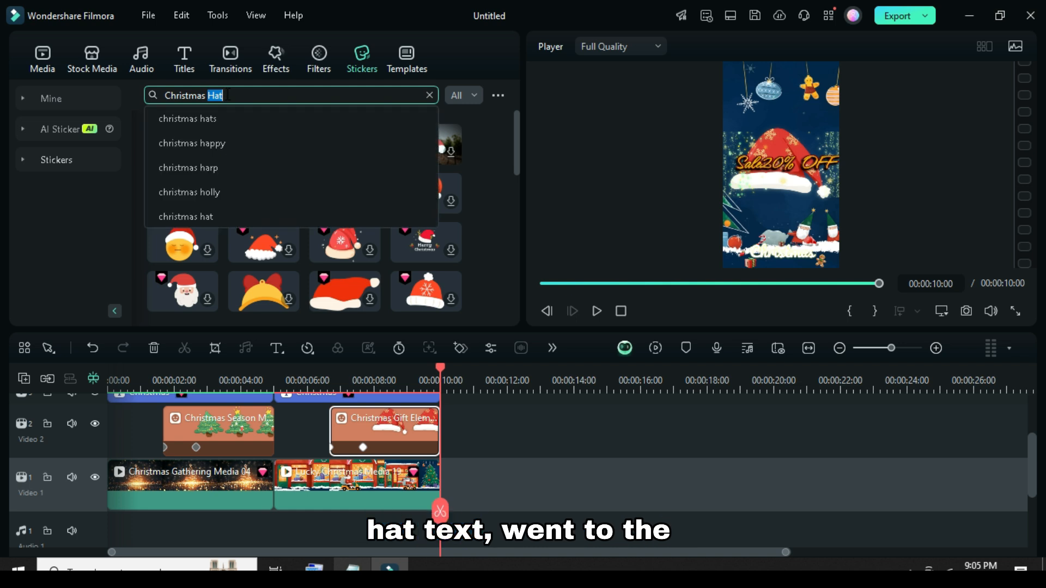
left_click(479, 132)
scroll(388, 426, "up", 2)
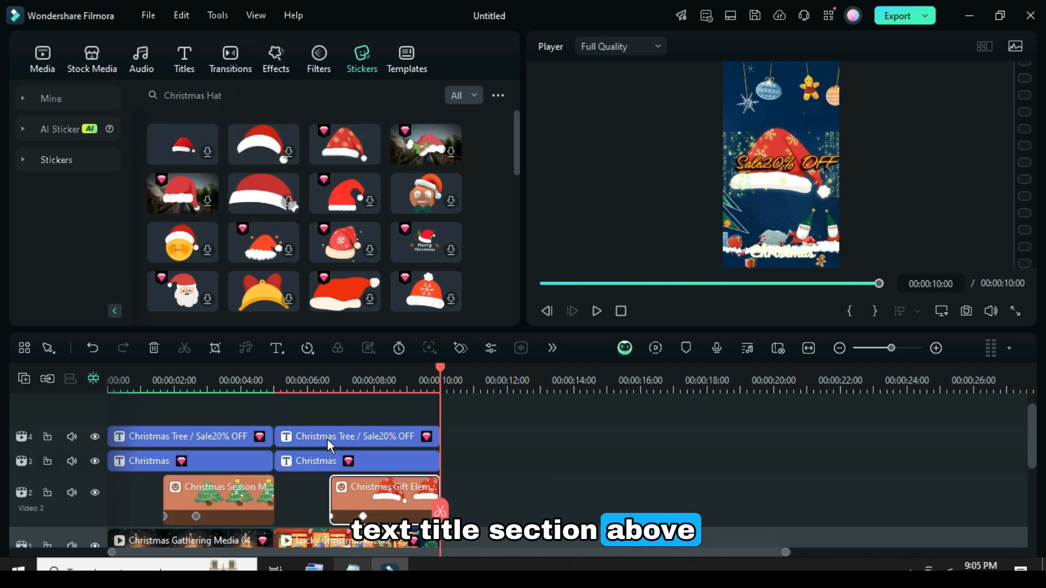
double_click(352, 433)
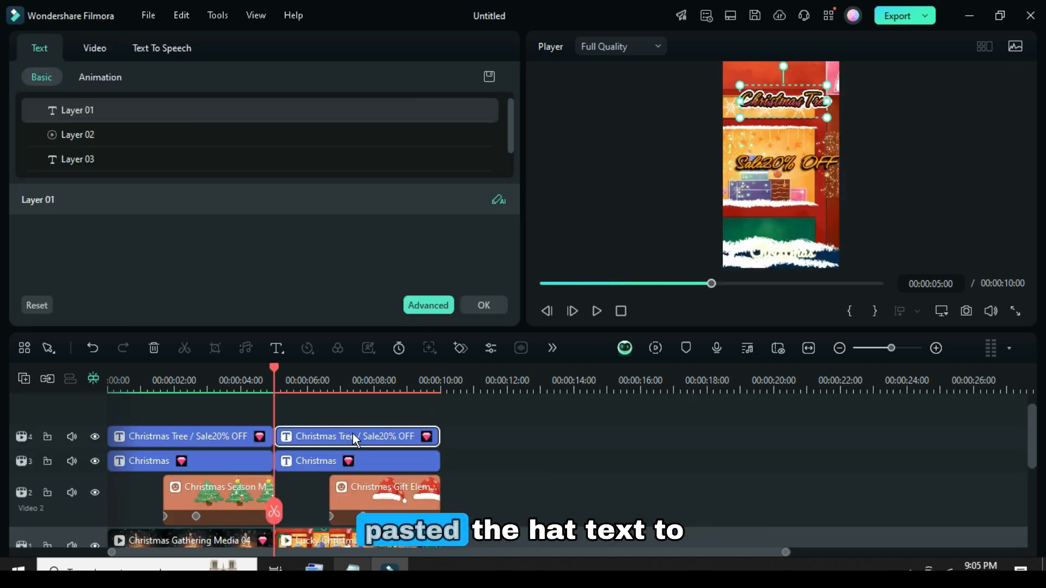
left_click(423, 306)
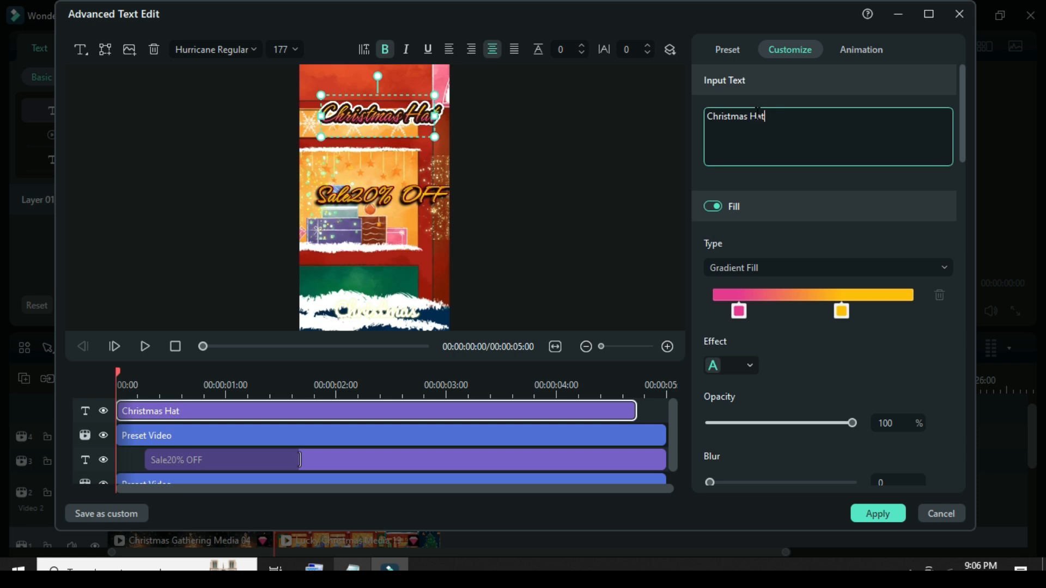
left_click(872, 512)
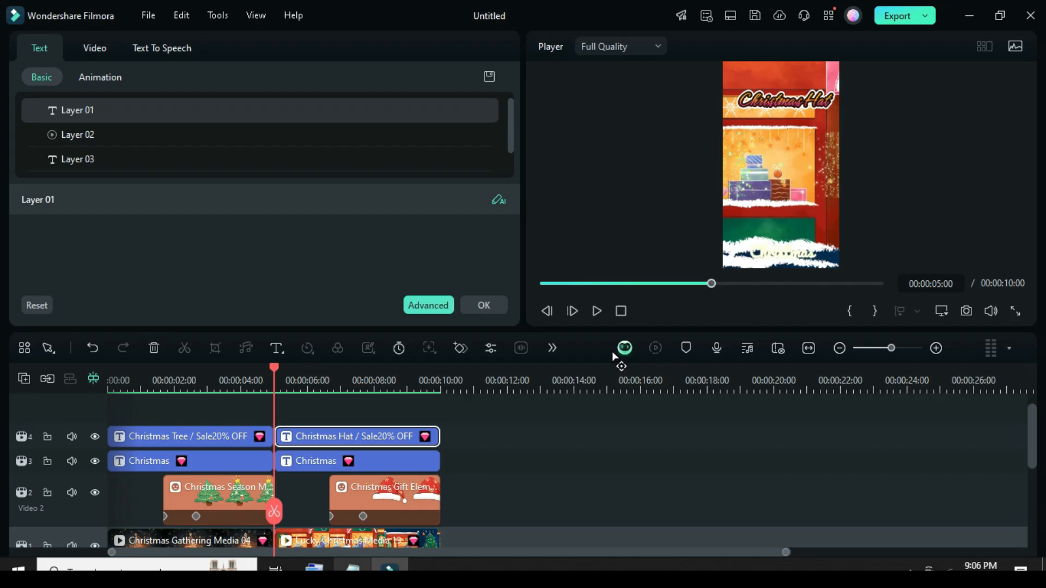
left_click(498, 303)
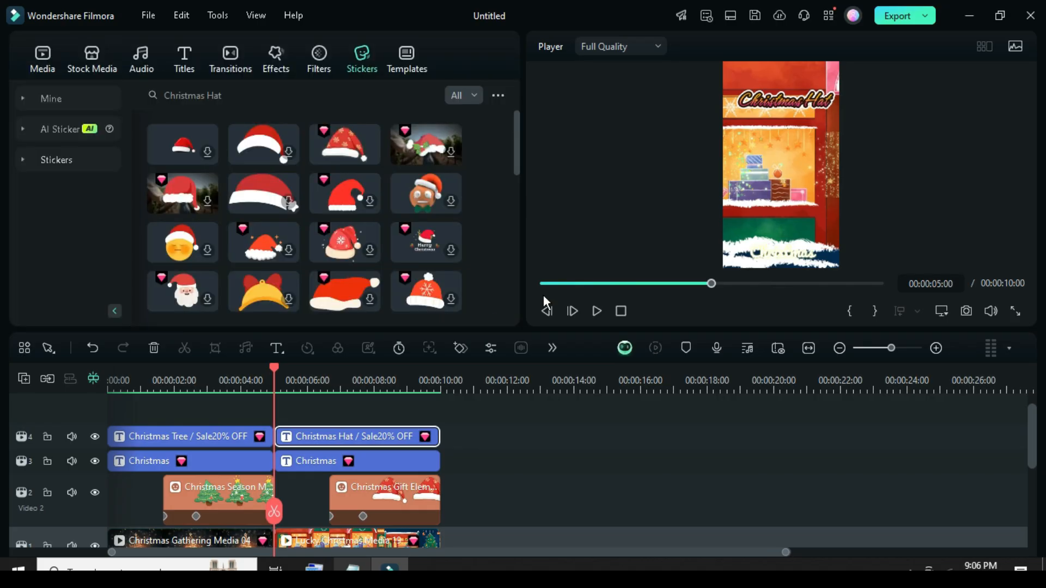
left_click(542, 282)
left_click(597, 311)
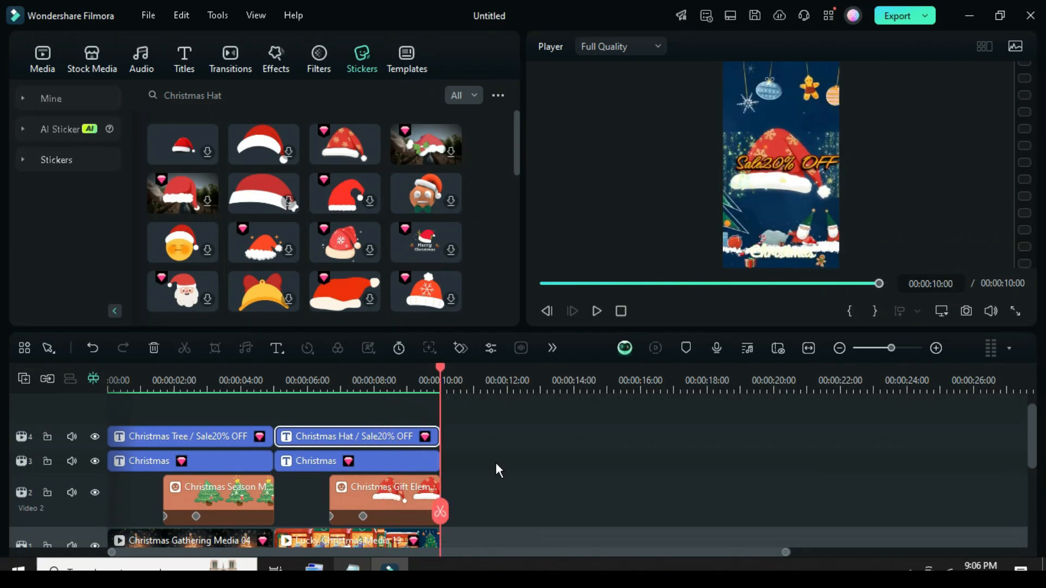
Copy all clips of the second scene and paste them directly after it at 10 seconds.
scroll(498, 463, "down", 2)
left_click_drag(504, 498, 109, 395)
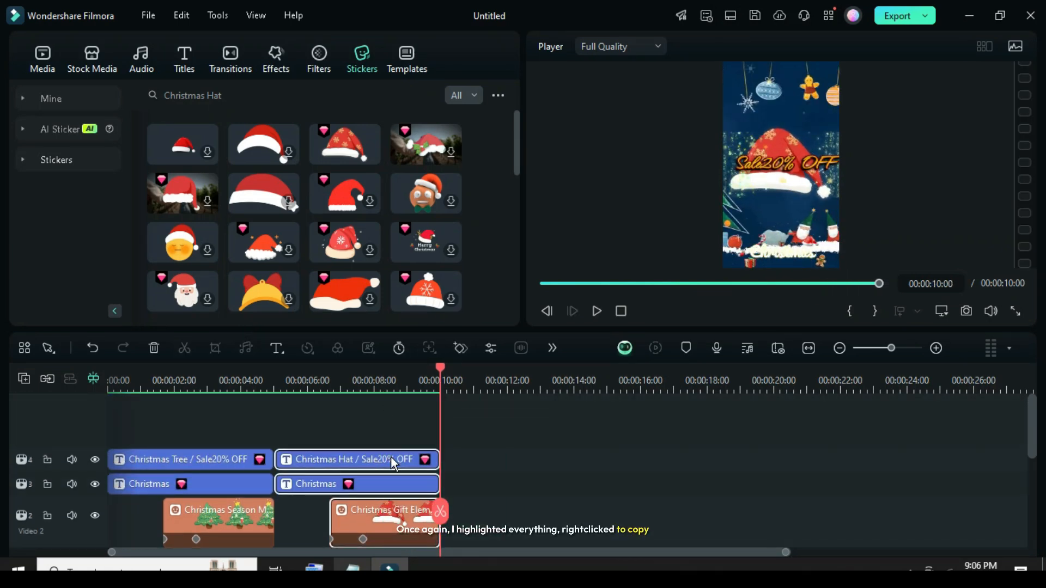
right_click(390, 457)
left_click(434, 34)
scroll(489, 482, "down", 2)
right_click(490, 470)
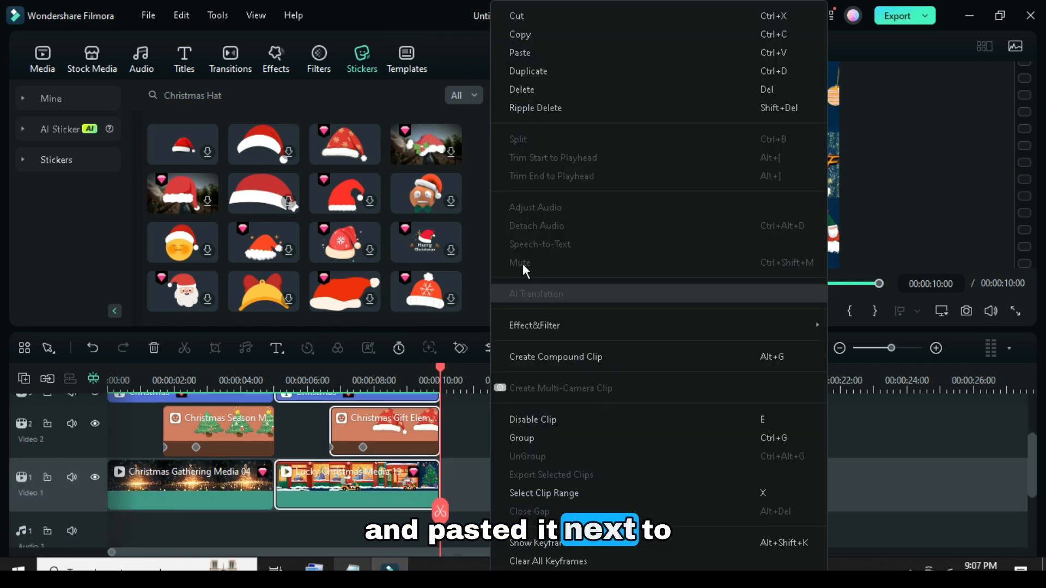
left_click(528, 52)
Replace the third scene's background clip with the green Lucky Christmas Media 20 stock video.
left_click(509, 482)
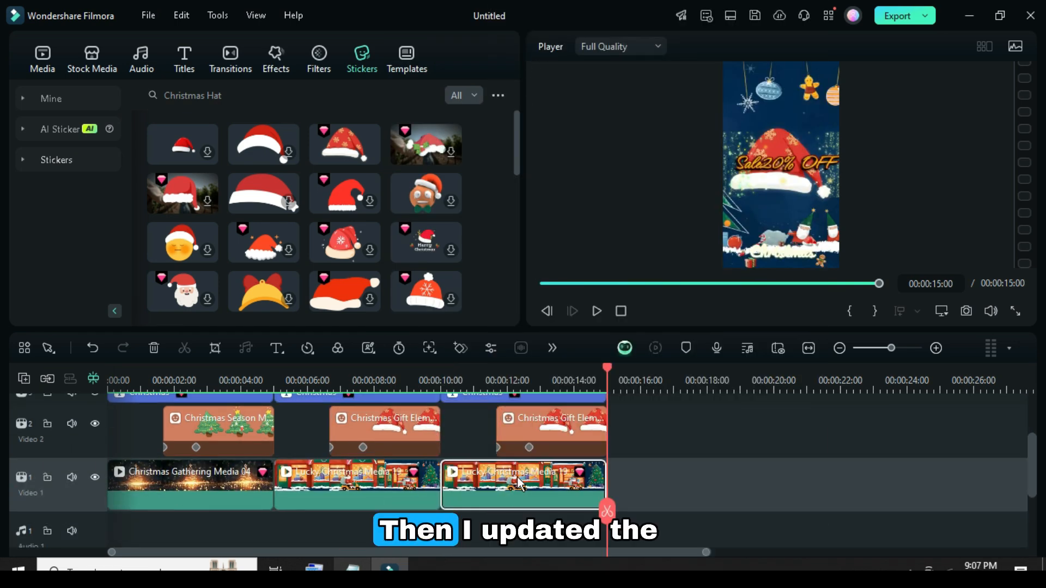
left_click(96, 58)
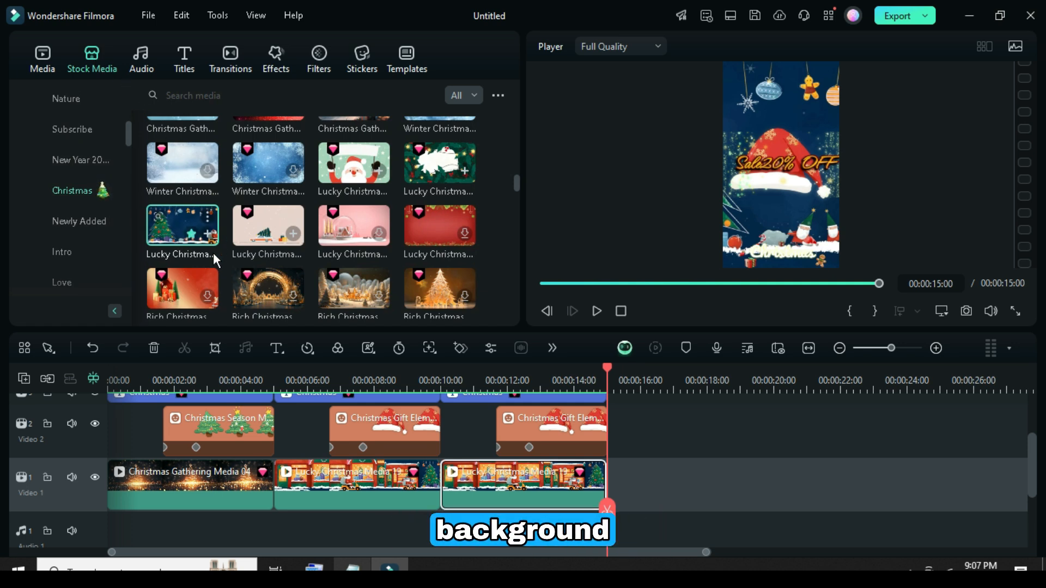
scroll(414, 229, "up", 2)
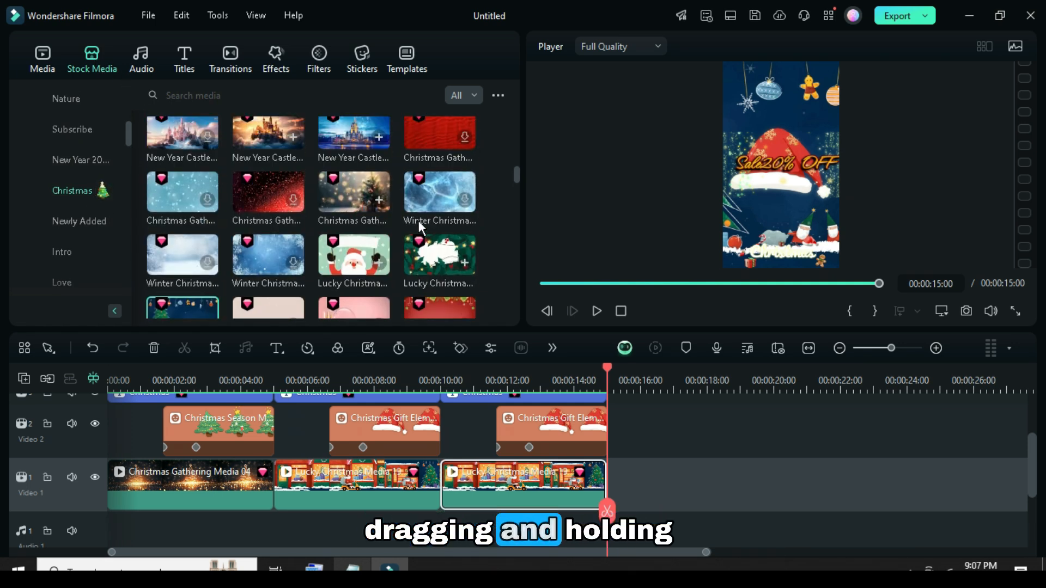
left_click_drag(440, 264, 496, 492)
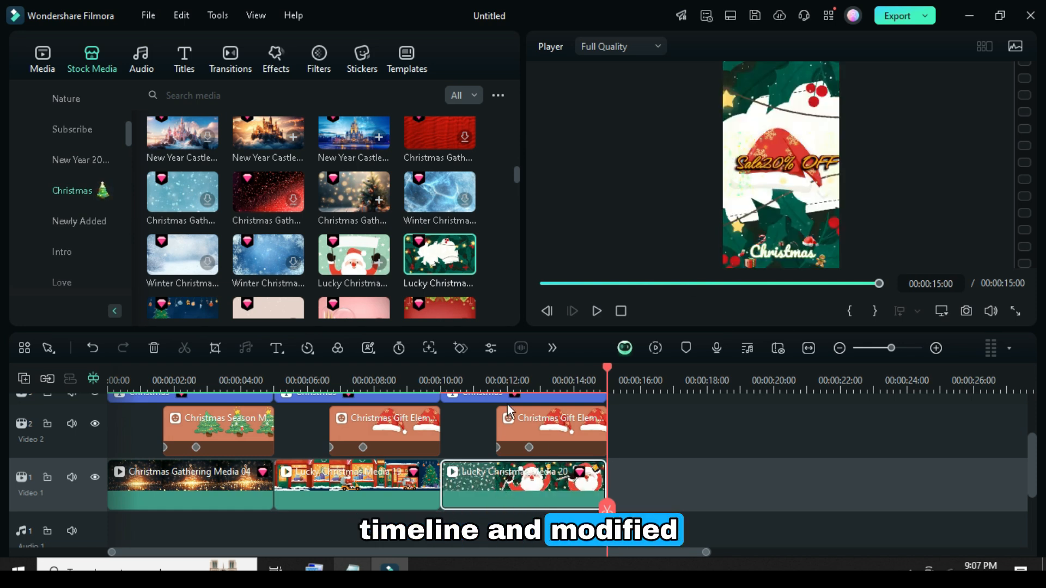
Search the stickers for "Christmas bag" and replace the third scene's hat sticker with the brown briefcase.
left_click(361, 68)
left_click(226, 95)
key("BackSpace")
key("BackSpace")
key("BackSpace")
type("bag")
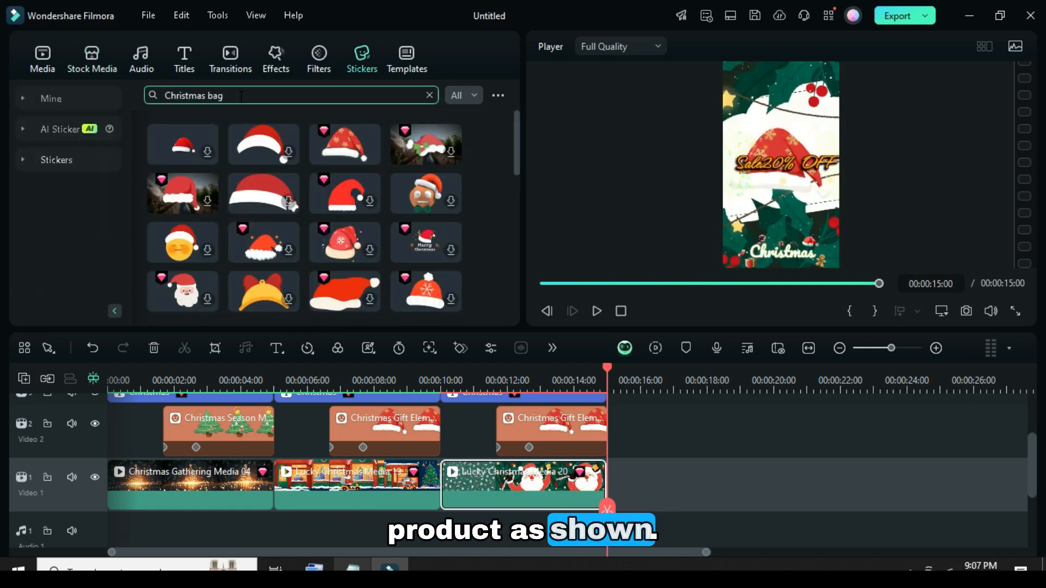
key("Return")
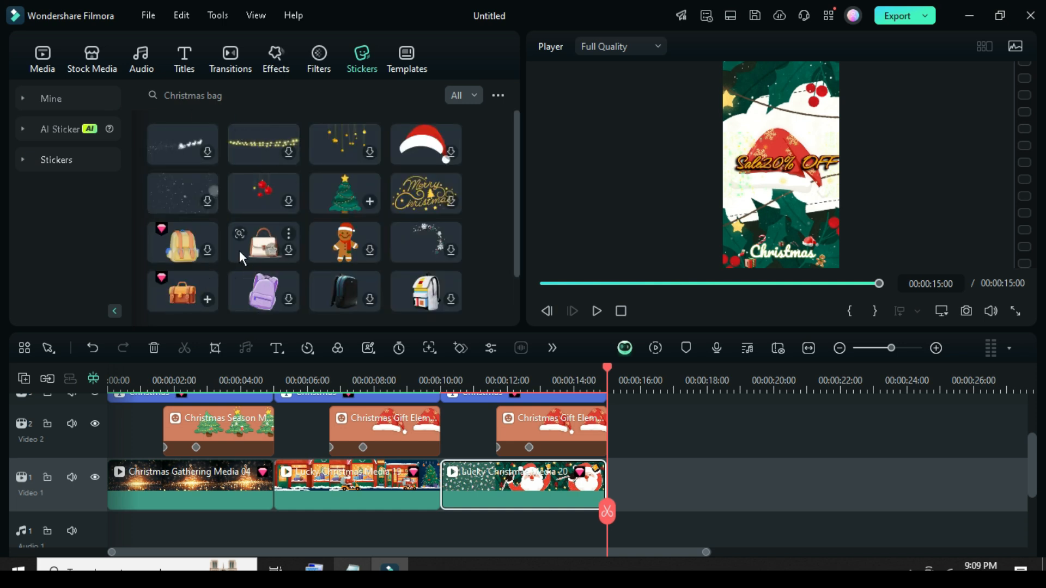
left_click_drag(180, 289, 562, 411)
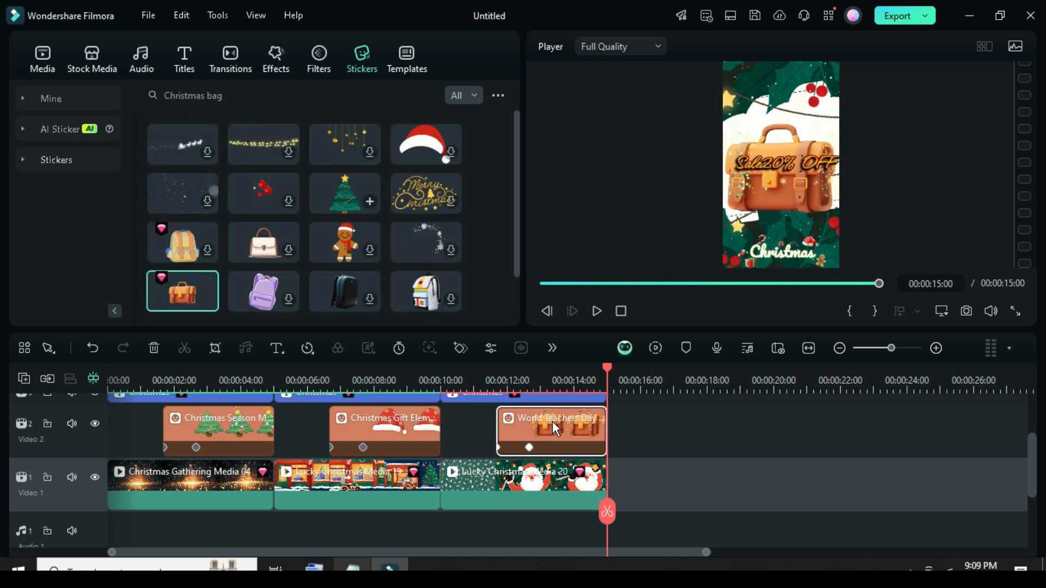
Change the third scene's upper title to "Christmas bag" in the advanced text editor and apply it.
scroll(526, 452, "up", 2)
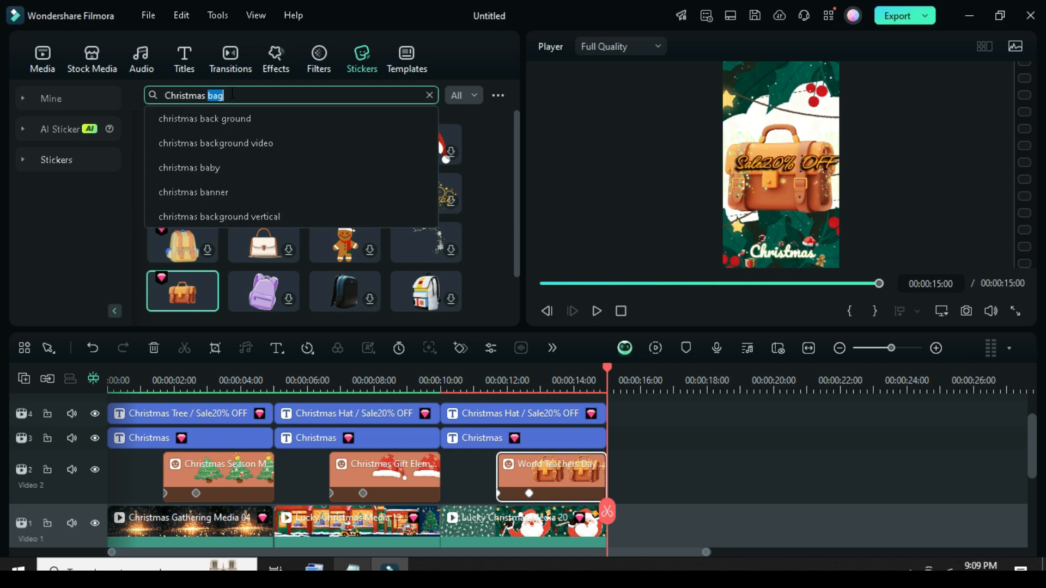
left_click(493, 415)
left_click(428, 305)
type("bag")
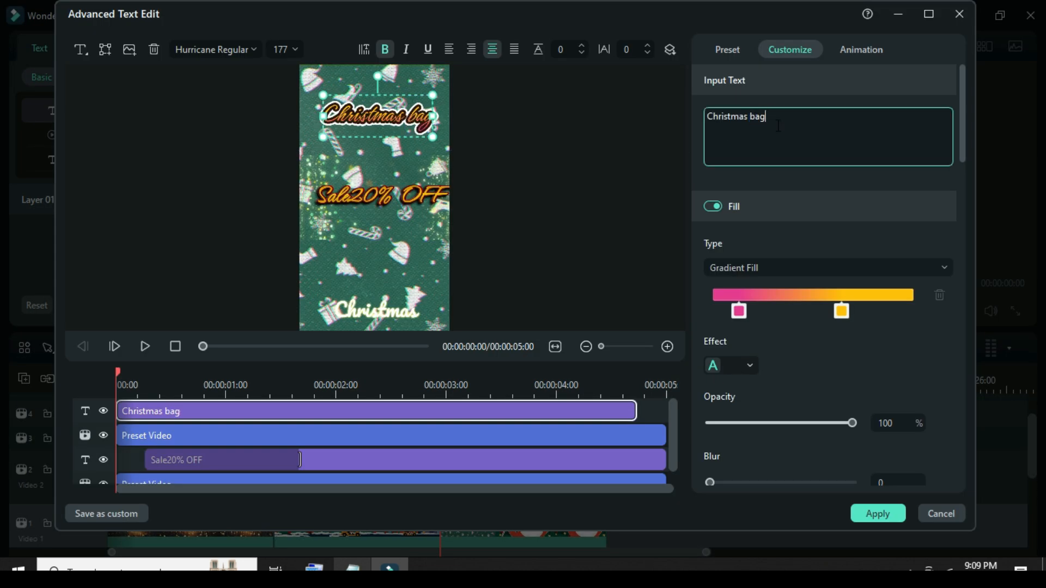
left_click(867, 514)
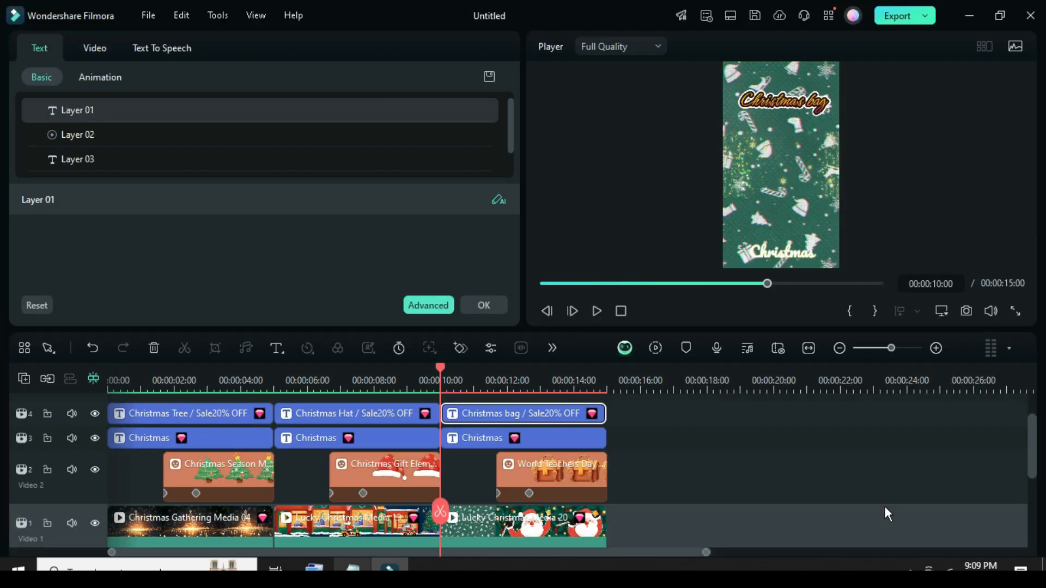
left_click(497, 306)
left_click(43, 57)
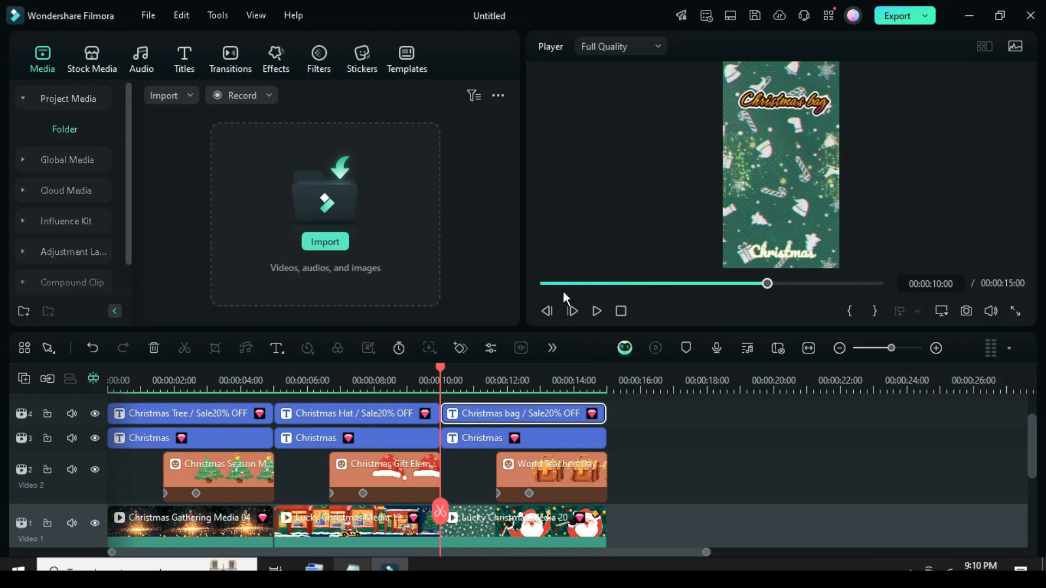
Add the Push Up transition at both cuts between the three background clips.
scroll(297, 444, "down", 1)
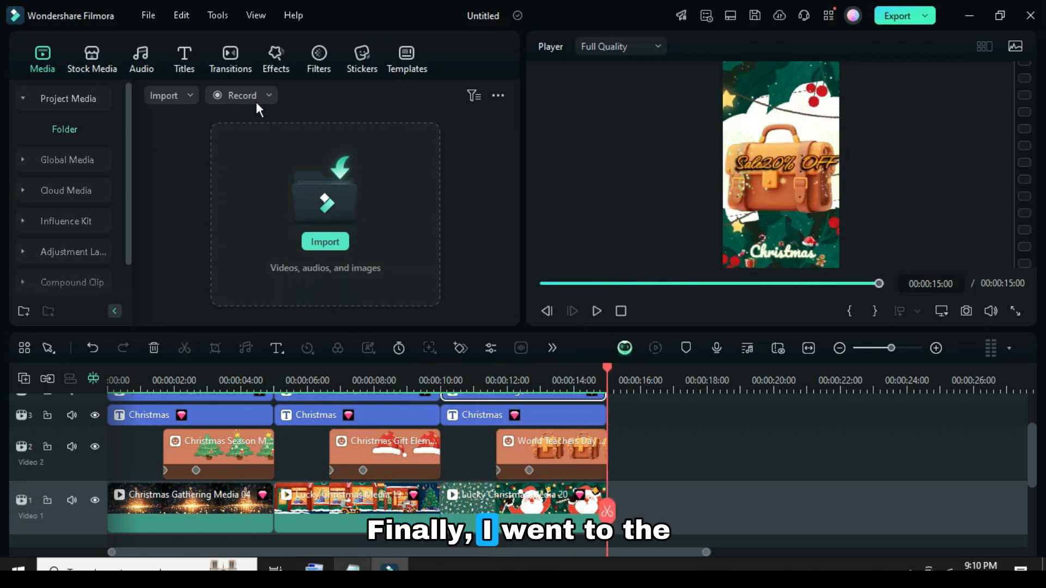
left_click(233, 54)
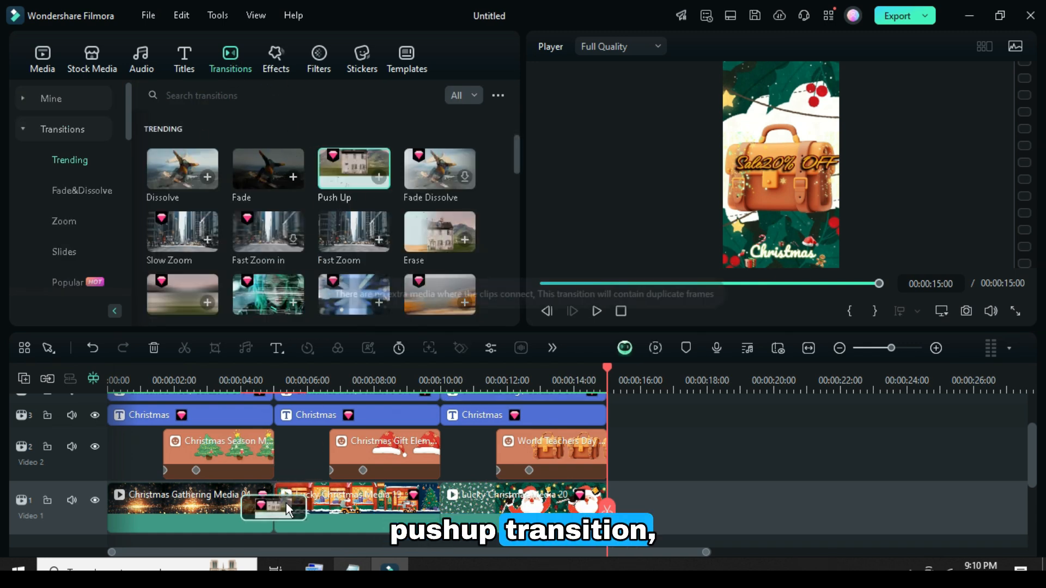
left_click_drag(426, 504, 451, 506)
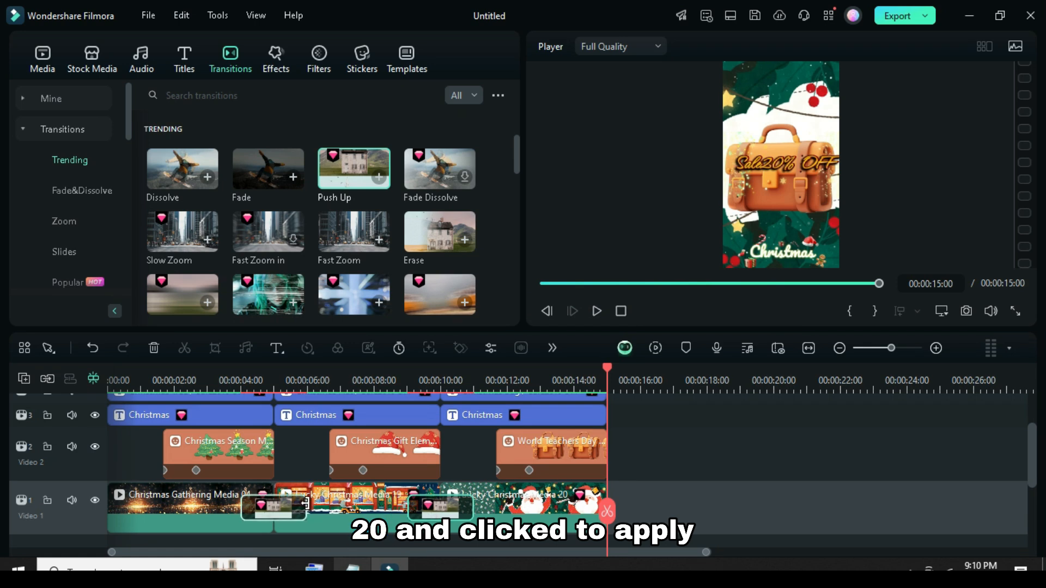
Shorten the Push Up transition at the first background cut to a duration of 00:00:00:20 and apply its settings to all transitions.
left_click_drag(291, 504, 284, 504)
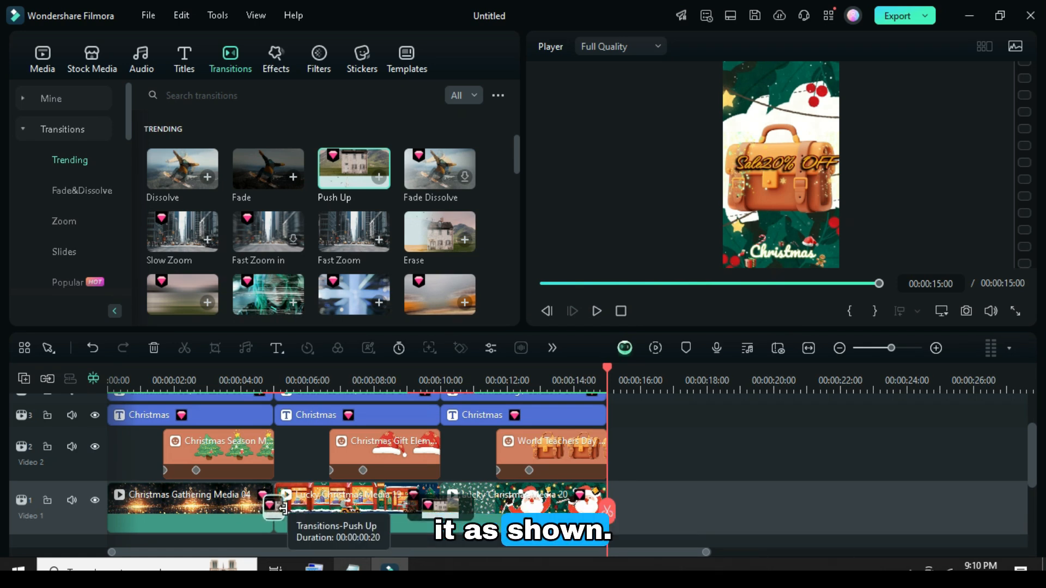
double_click(276, 510)
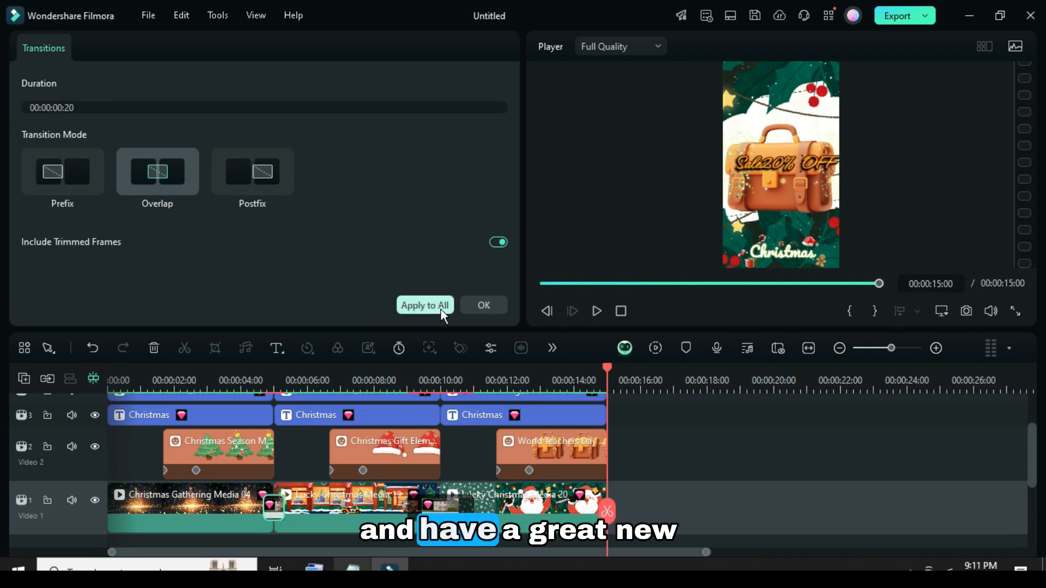
left_click(421, 306)
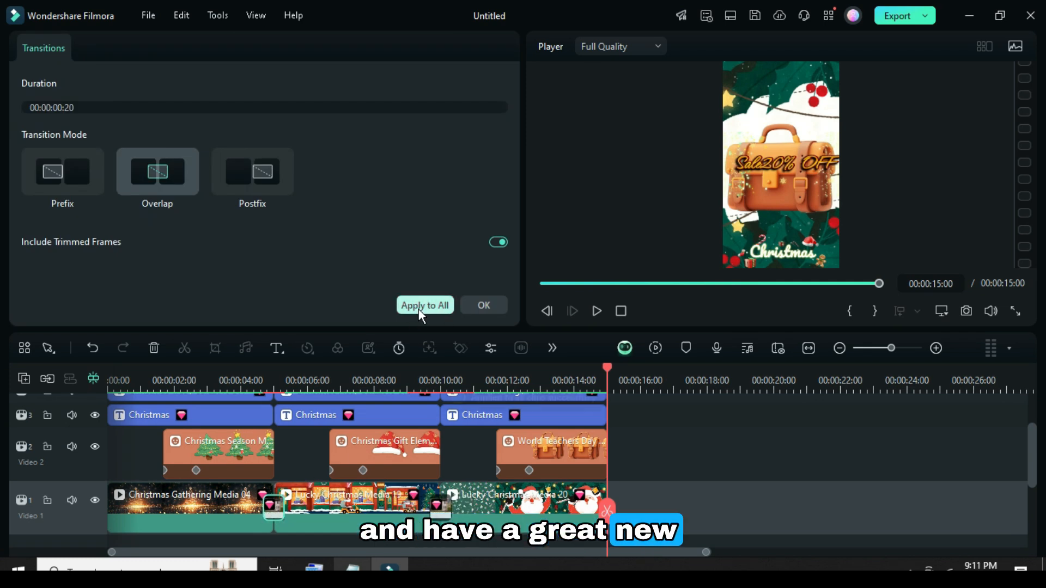
left_click(481, 308)
Play back the whole Christmas sale video from the beginning to review the scenes, titles, stickers and transitions.
left_click(41, 55)
left_click(547, 310)
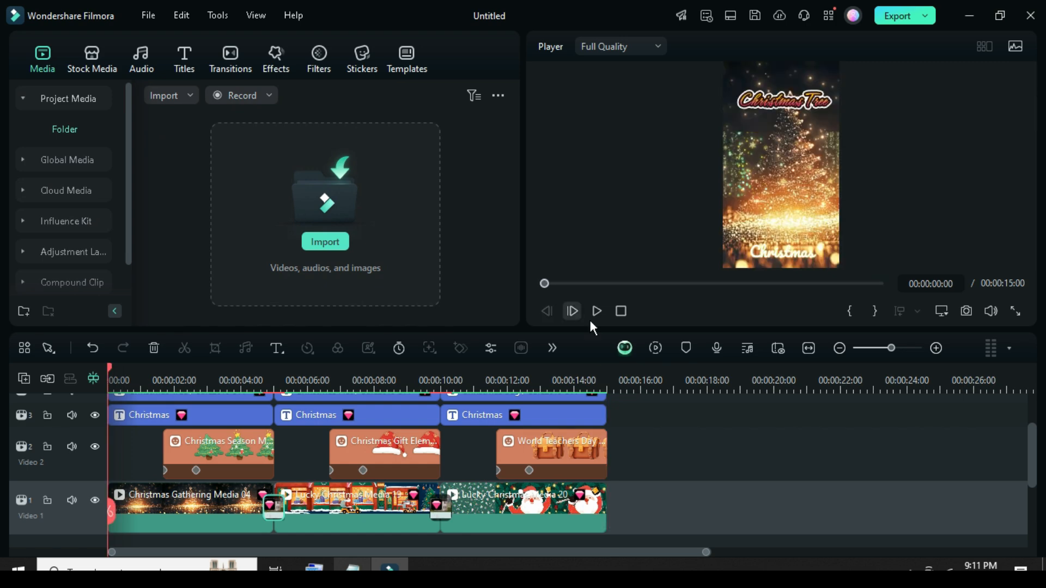
scroll(405, 459, "up", 2)
scroll(406, 459, "down", 2)
left_click(596, 311)
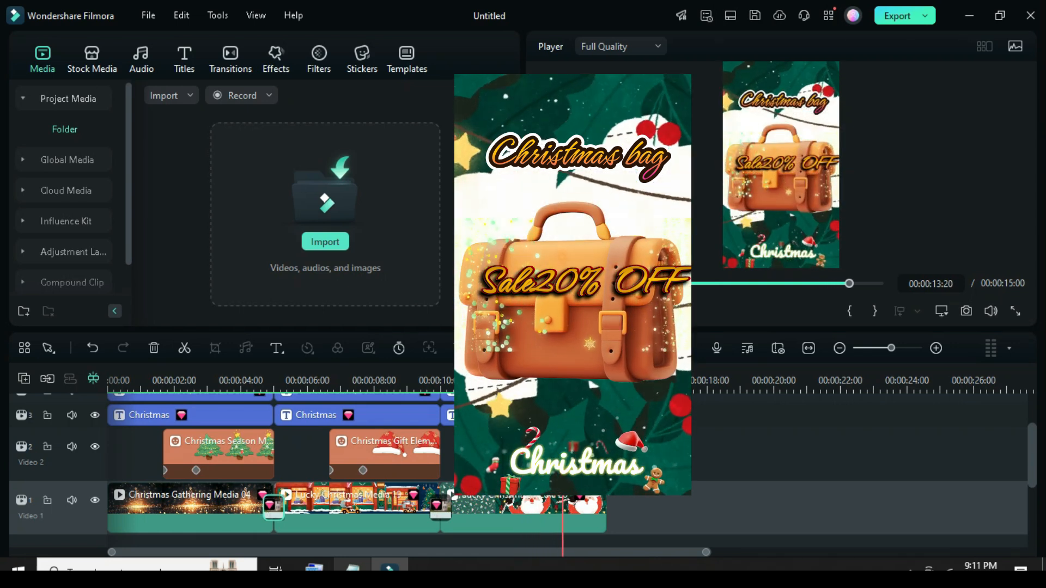
left_click(543, 283)
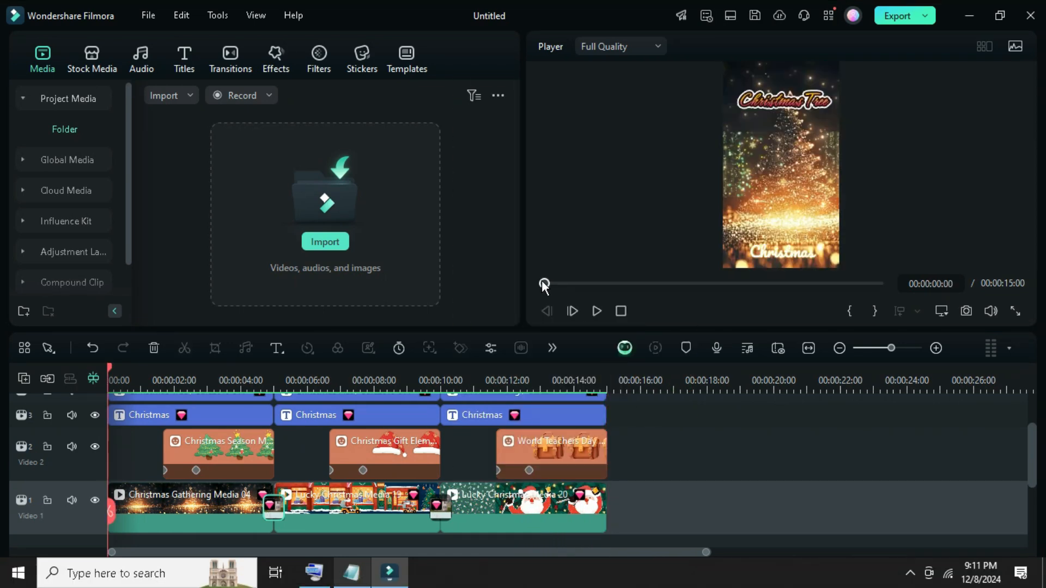
left_click(596, 311)
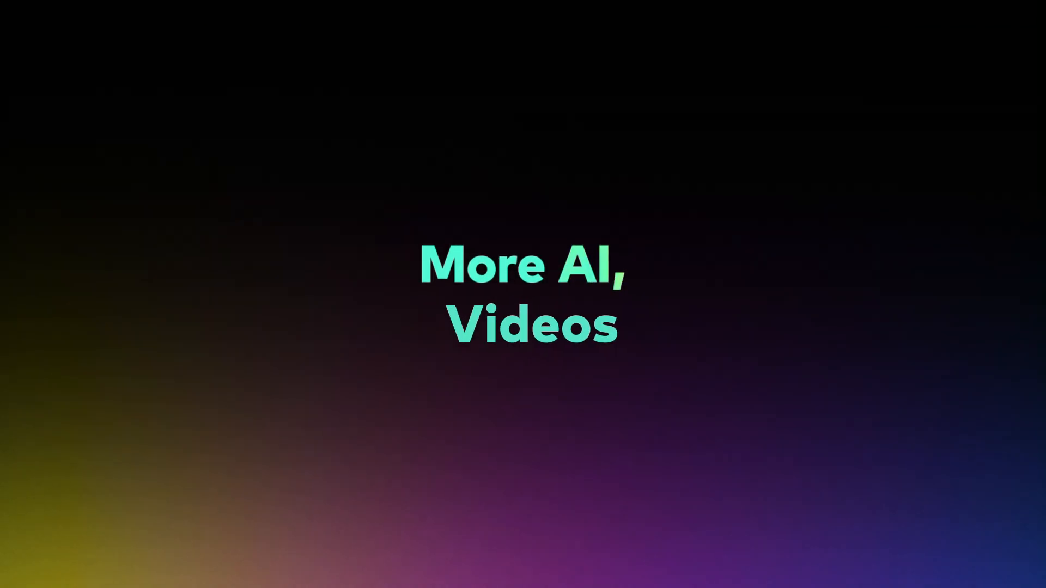